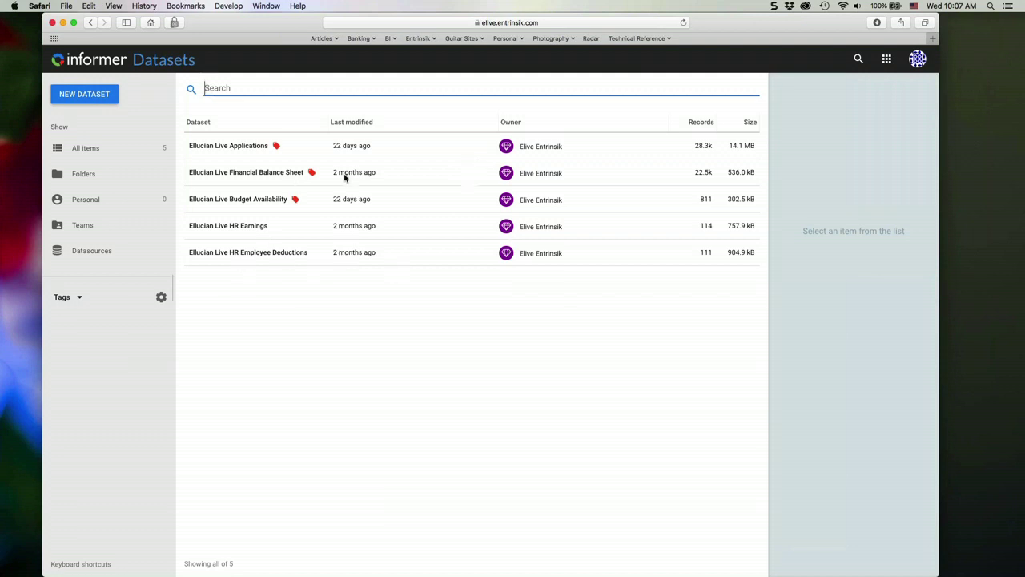
Check the Ellucian Live Applications dataset's details, then open it to list its 28,304 records
{"action": "left_click", "coordinate": [312, 149]}
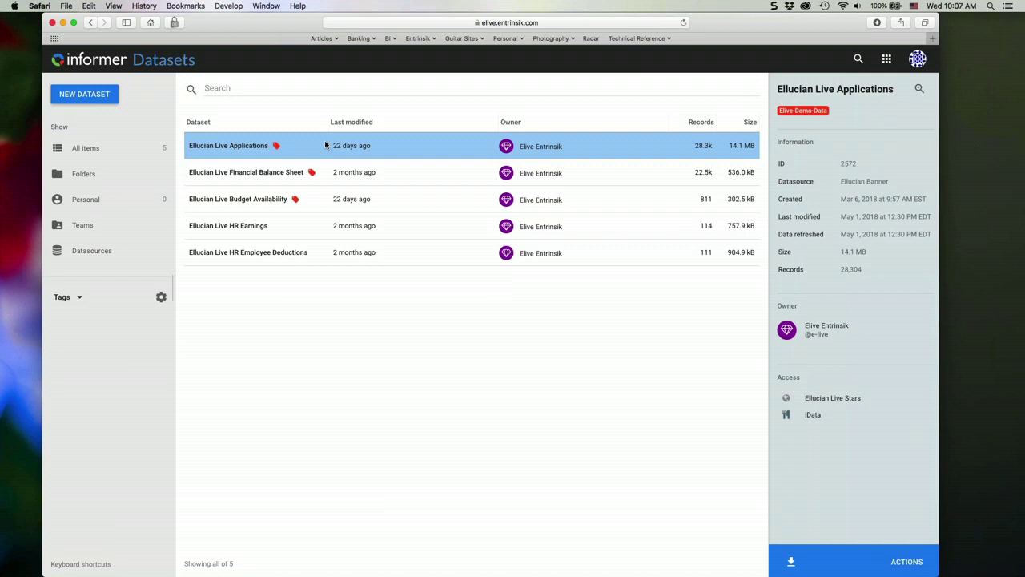
{"action": "double_click", "coordinate": [239, 152]}
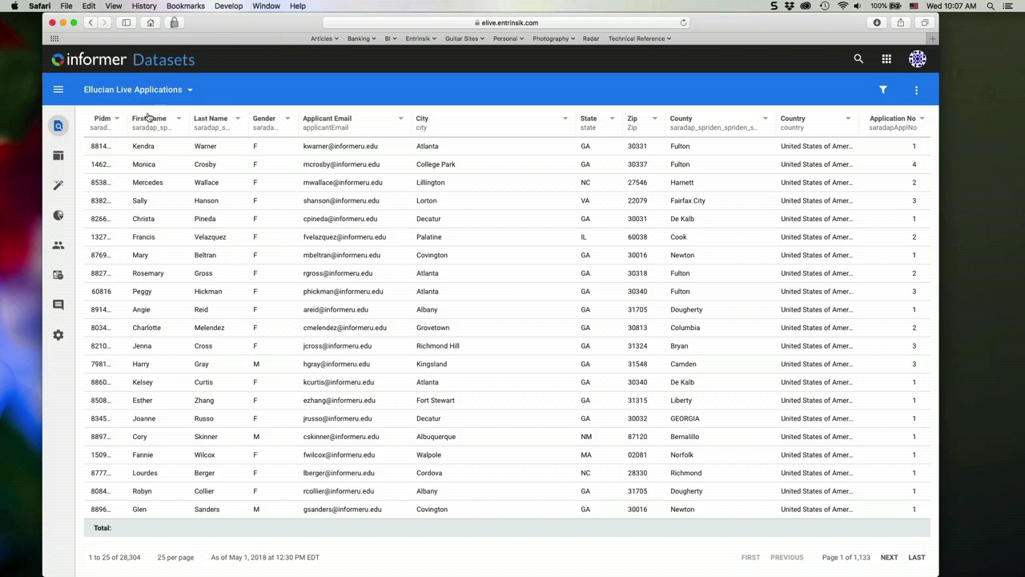
{"action": "left_click", "coordinate": [210, 124]}
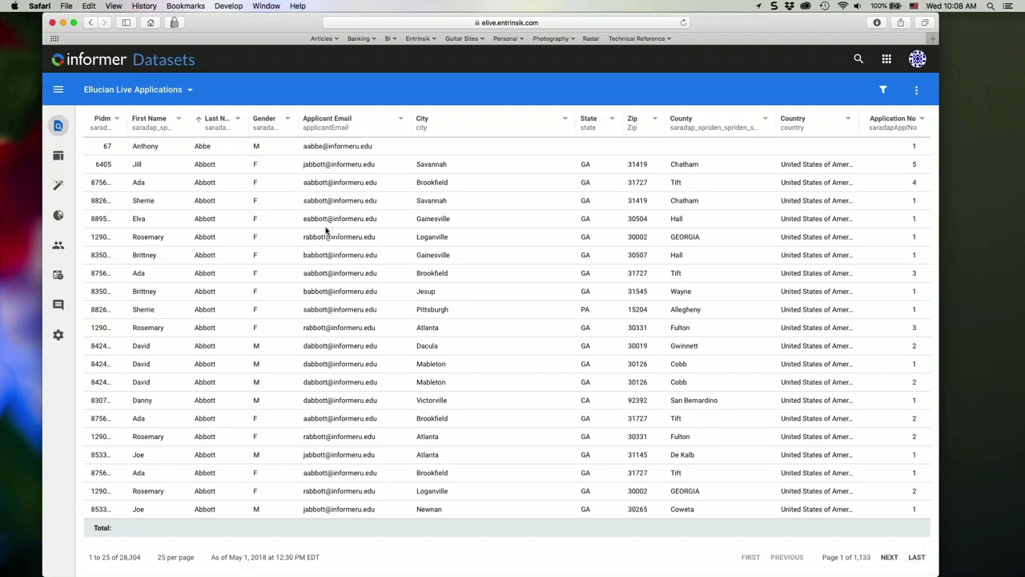
{"action": "scroll", "coordinate": [240, 320], "scroll_direction": "down", "scroll_amount": 2}
{"action": "scroll", "coordinate": [210, 361], "scroll_direction": "up", "scroll_amount": 2}
{"action": "left_click", "coordinate": [213, 122]}
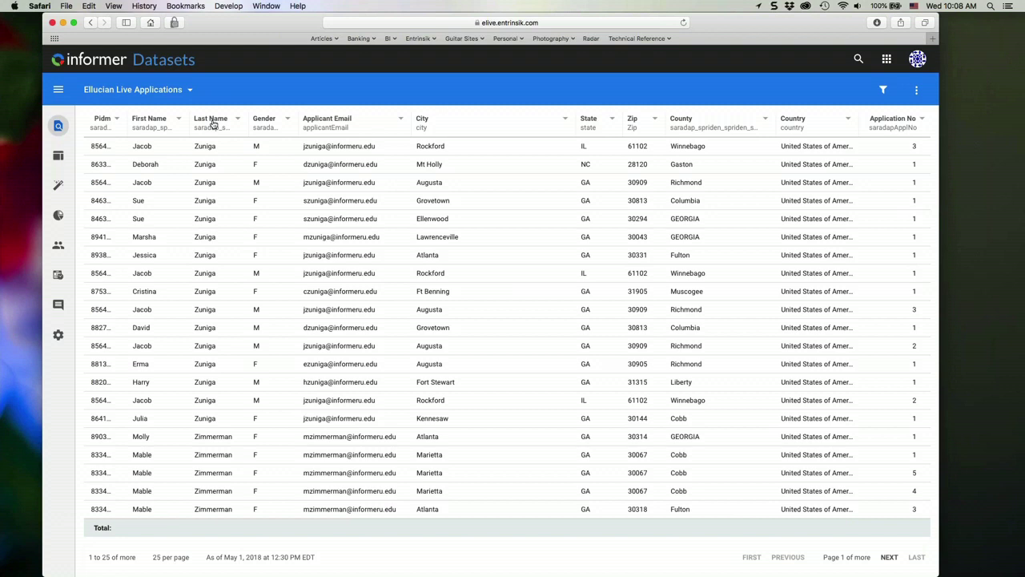
{"action": "left_click", "coordinate": [213, 122]}
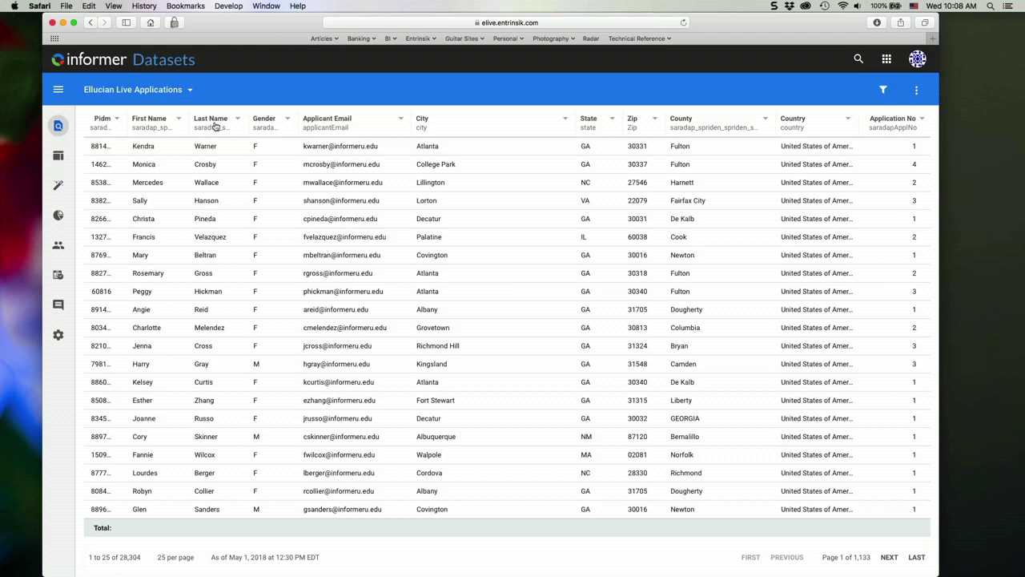
{"action": "left_click", "coordinate": [215, 122]}
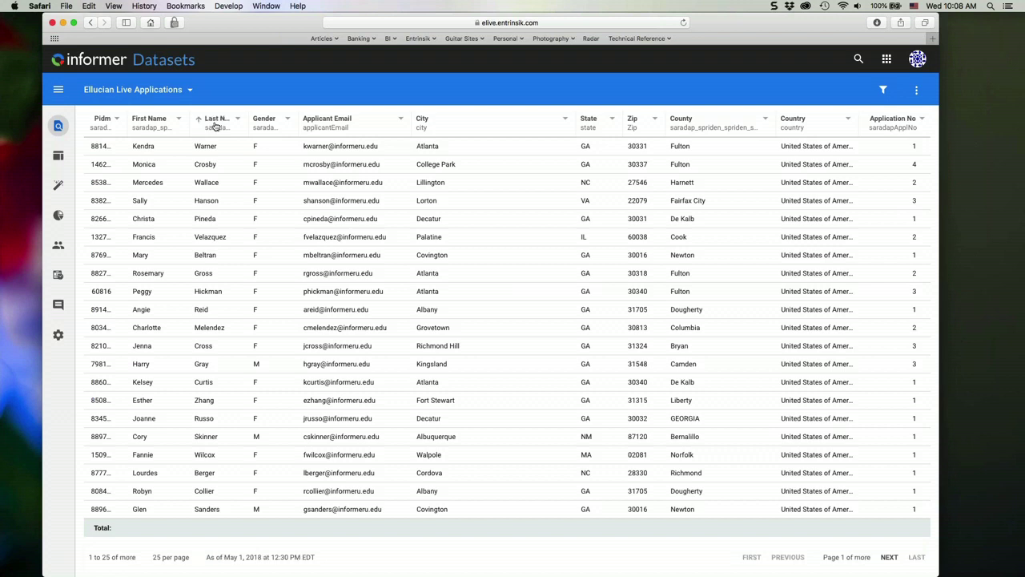
{"action": "left_click", "coordinate": [266, 120]}
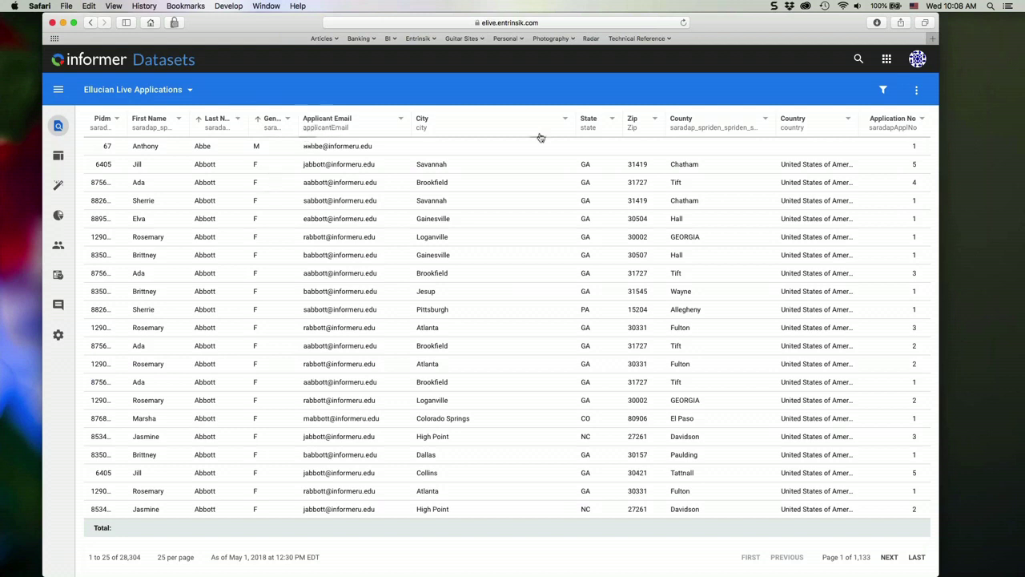
{"action": "left_click", "coordinate": [268, 124]}
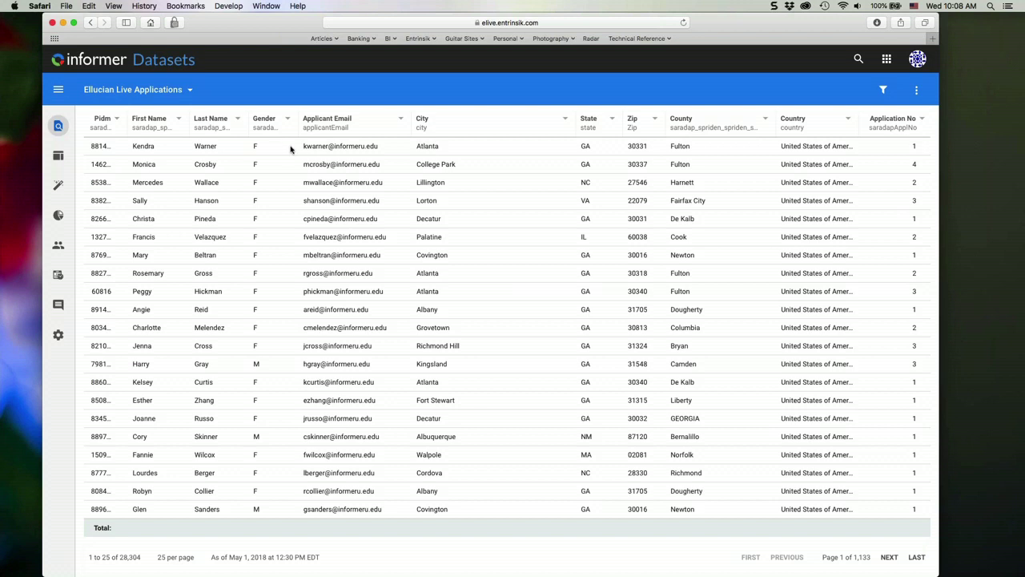
{"action": "left_click_drag", "start_coordinate": [267, 126], "coordinate": [290, 125]}
{"action": "left_click", "coordinate": [286, 119]}
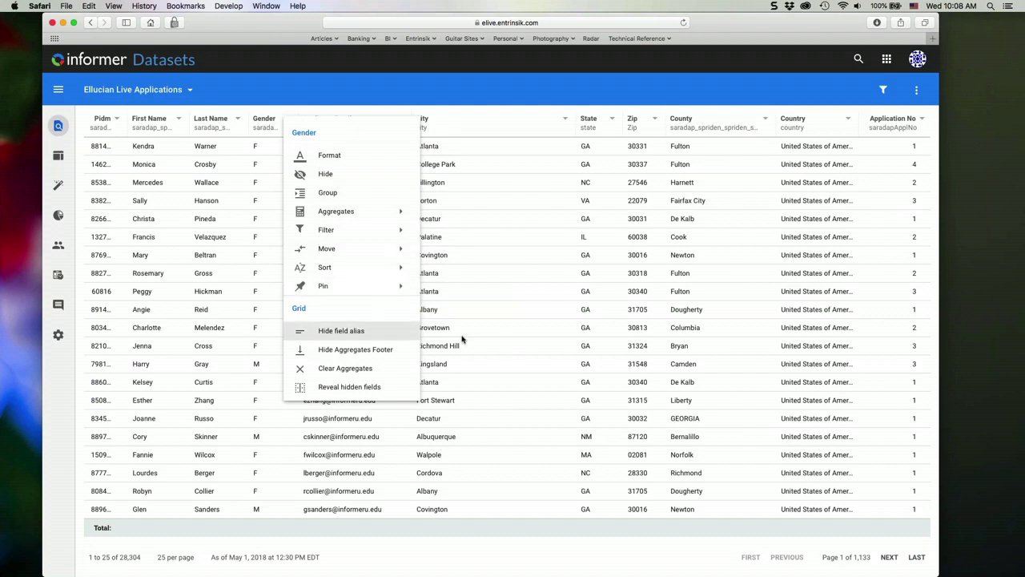
{"action": "mouse_move", "coordinate": [336, 249]}
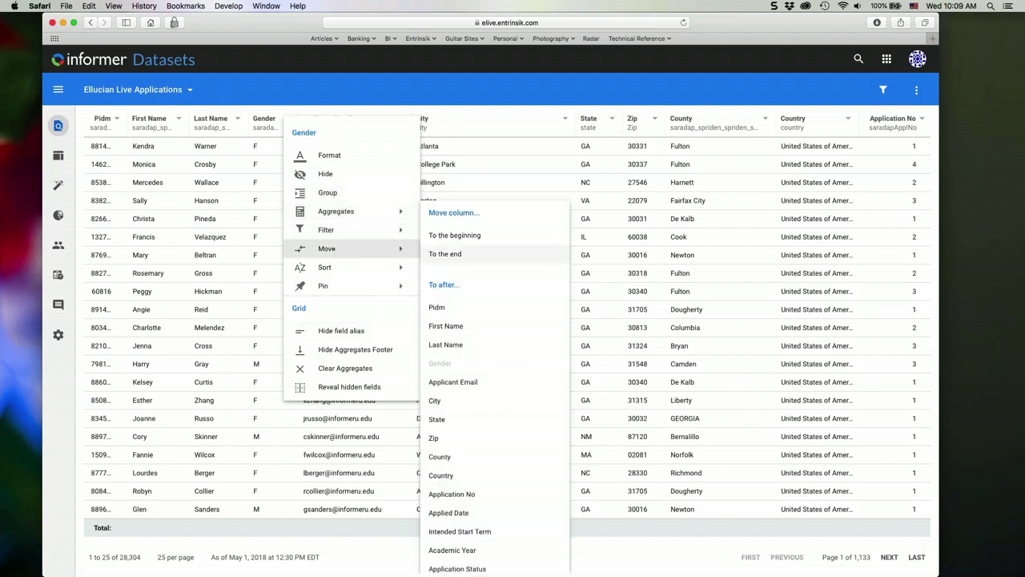
{"action": "scroll", "coordinate": [488, 434], "scroll_direction": "down", "scroll_amount": 6}
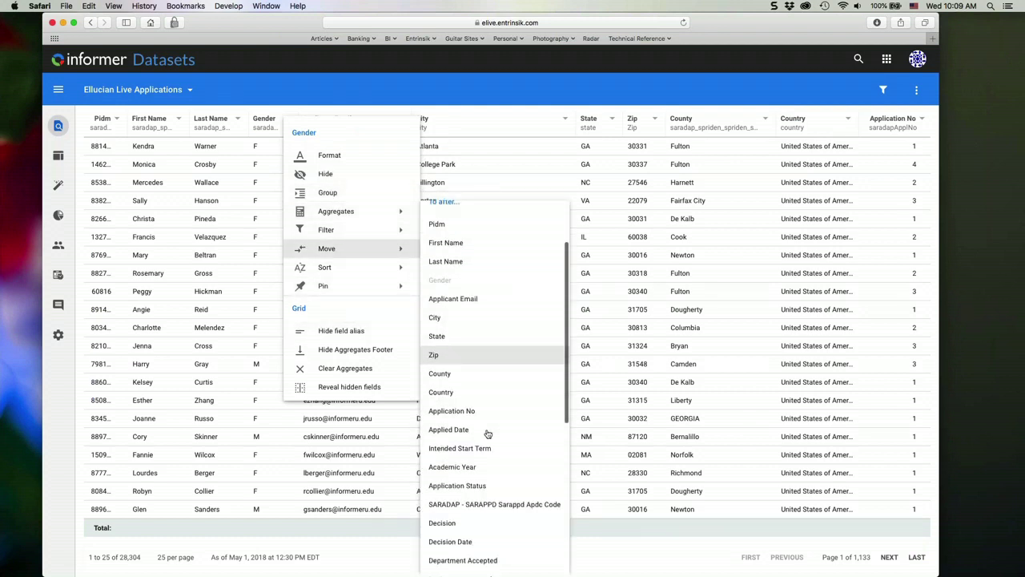
{"action": "scroll", "coordinate": [488, 433], "scroll_direction": "down", "scroll_amount": 2}
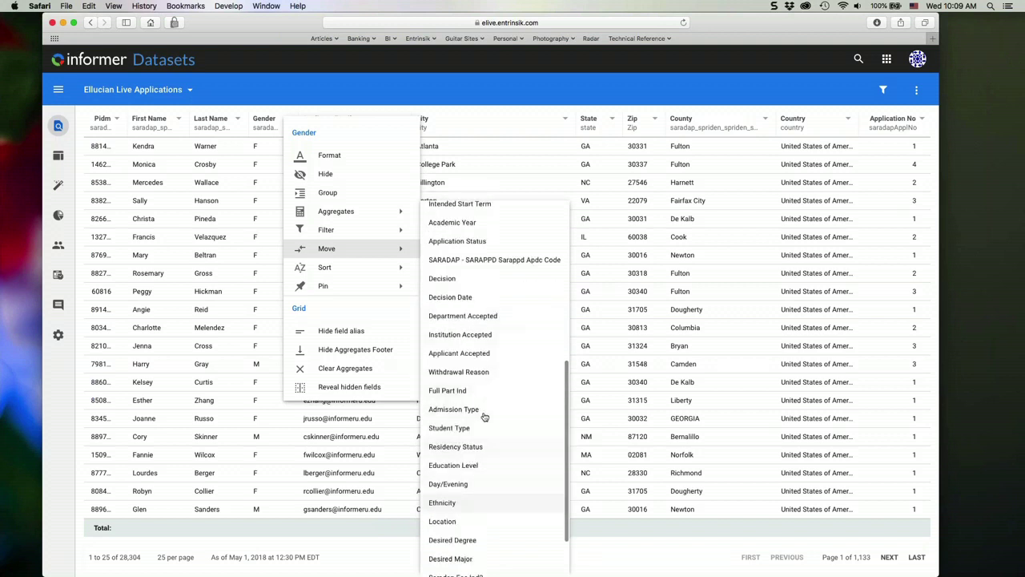
{"action": "mouse_move", "coordinate": [344, 233]}
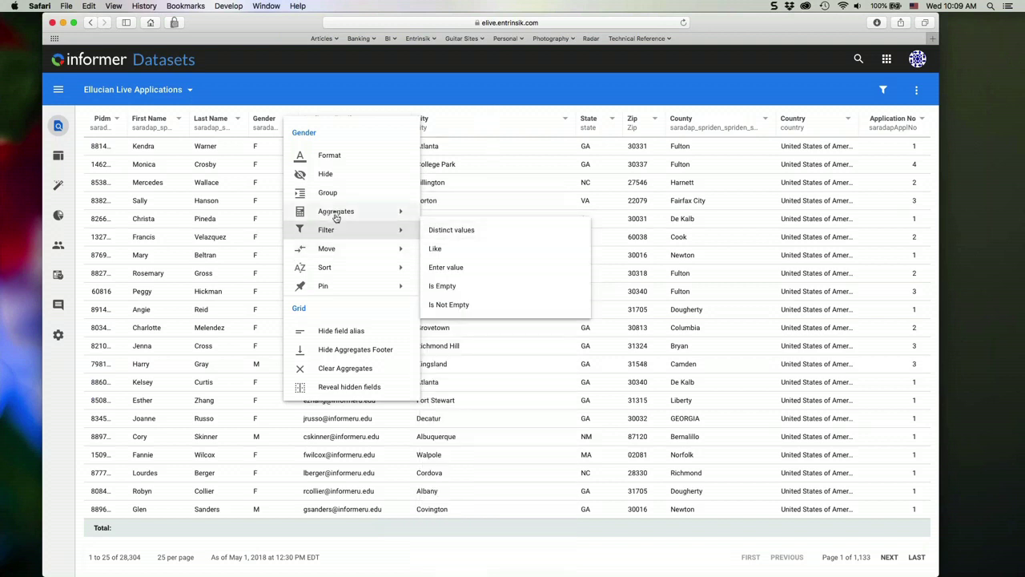
{"action": "mouse_move", "coordinate": [352, 207]}
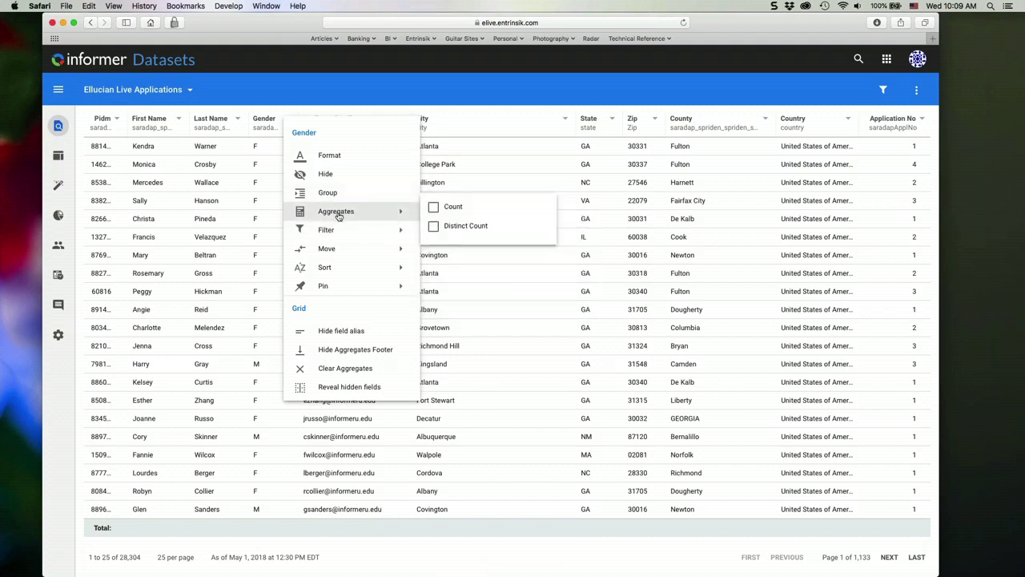
{"action": "mouse_move", "coordinate": [326, 285]}
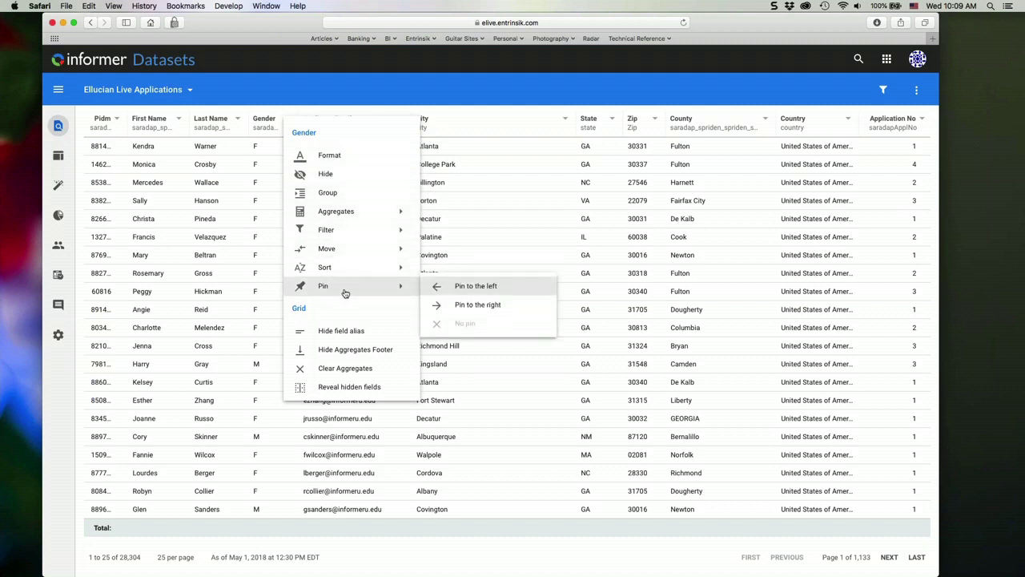
{"action": "left_click", "coordinate": [504, 178]}
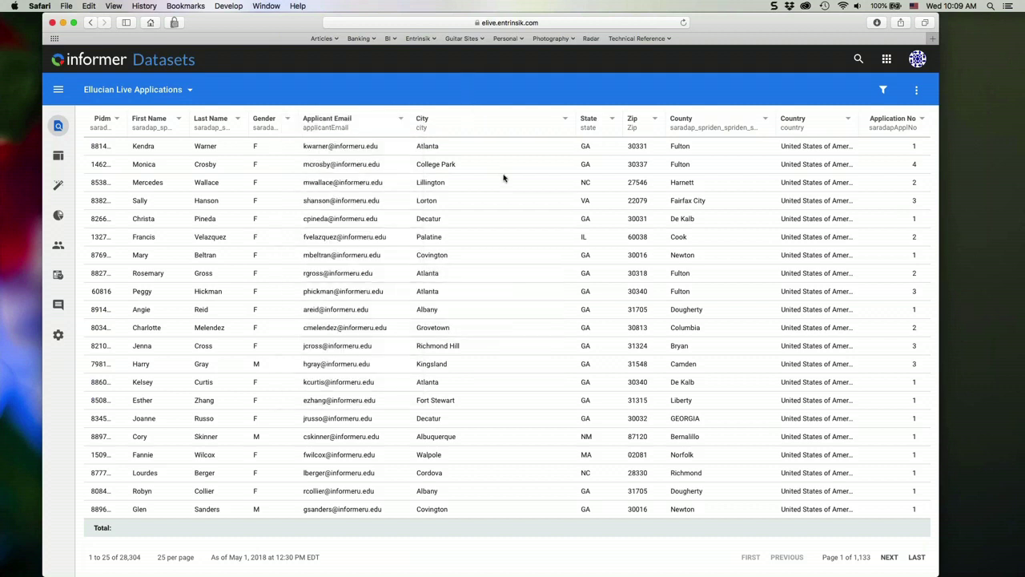
{"action": "left_click", "coordinate": [286, 120]}
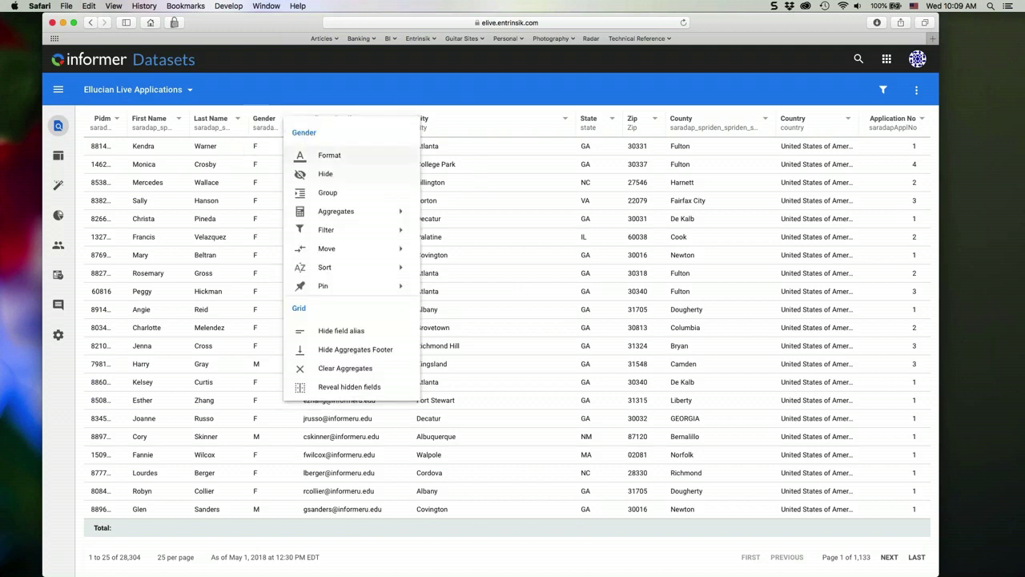
Group the applications by Gender, then subgroup each gender by Full Part Ind
{"action": "left_click", "coordinate": [329, 194]}
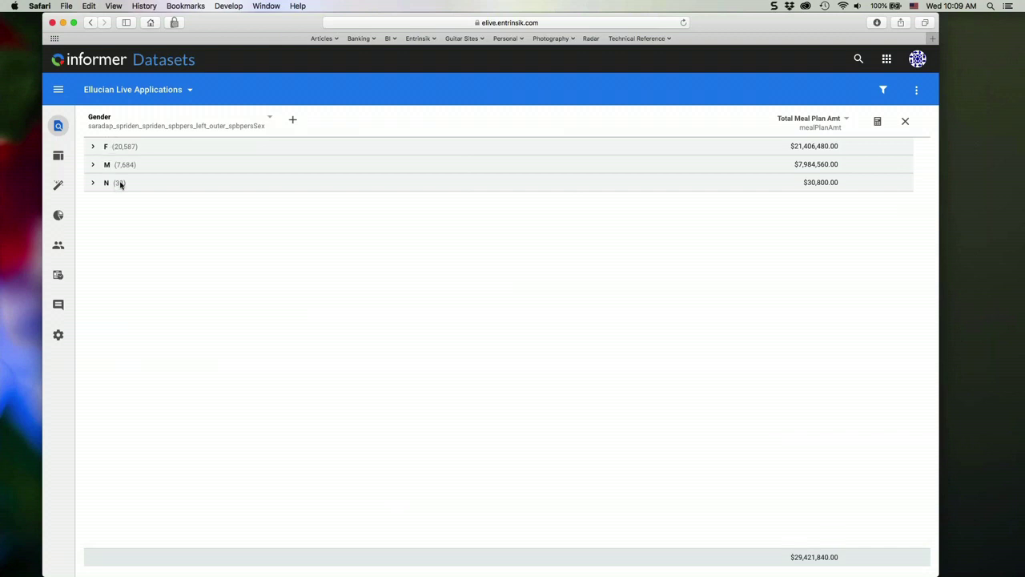
{"action": "left_click", "coordinate": [293, 120]}
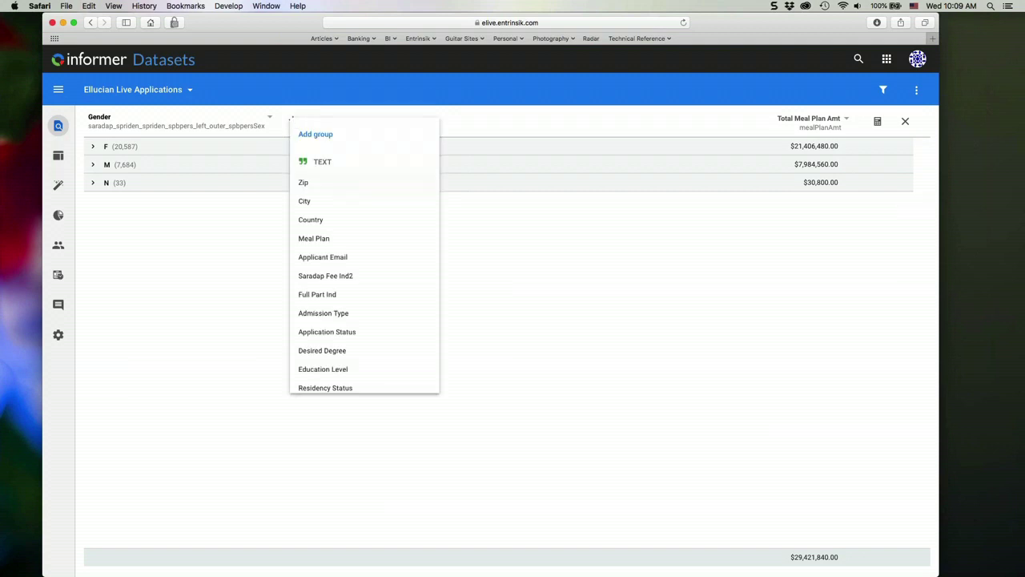
{"action": "scroll", "coordinate": [360, 327], "scroll_direction": "down", "scroll_amount": 1}
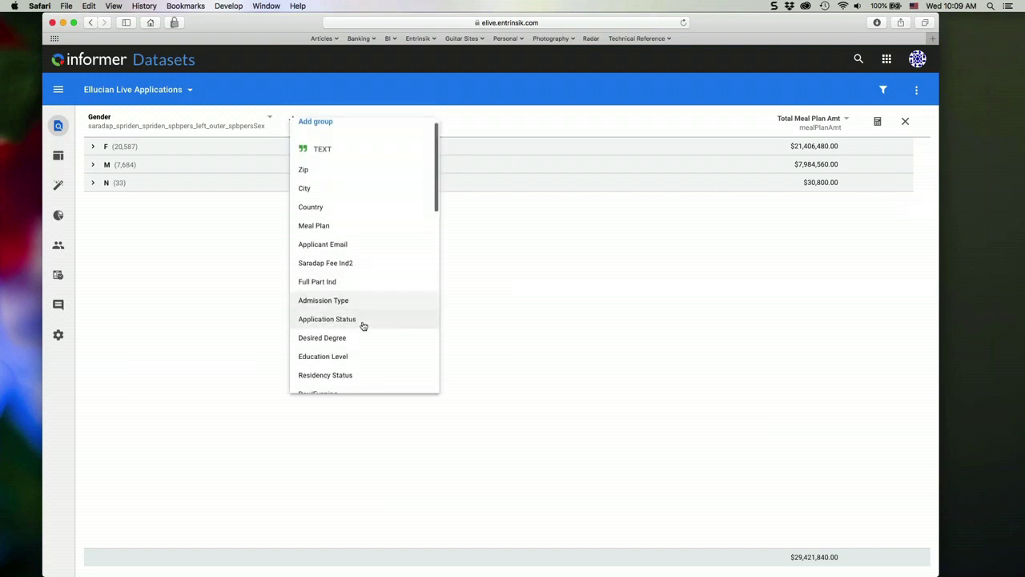
{"action": "left_click", "coordinate": [336, 283]}
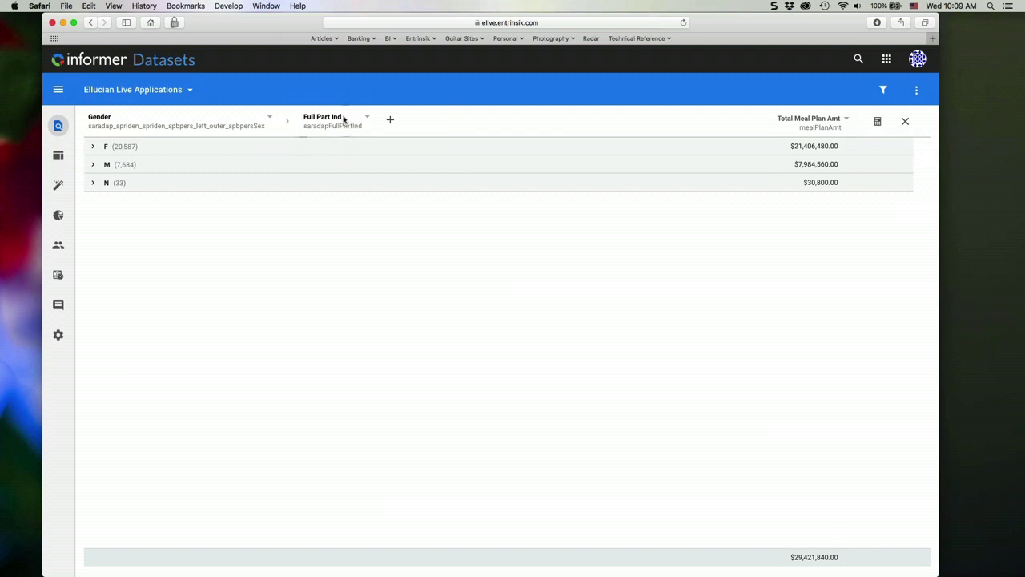
Expand the F, M and N groups, collapse N and M, view the 53 F > F records, then collapse F
{"action": "left_click", "coordinate": [94, 147]}
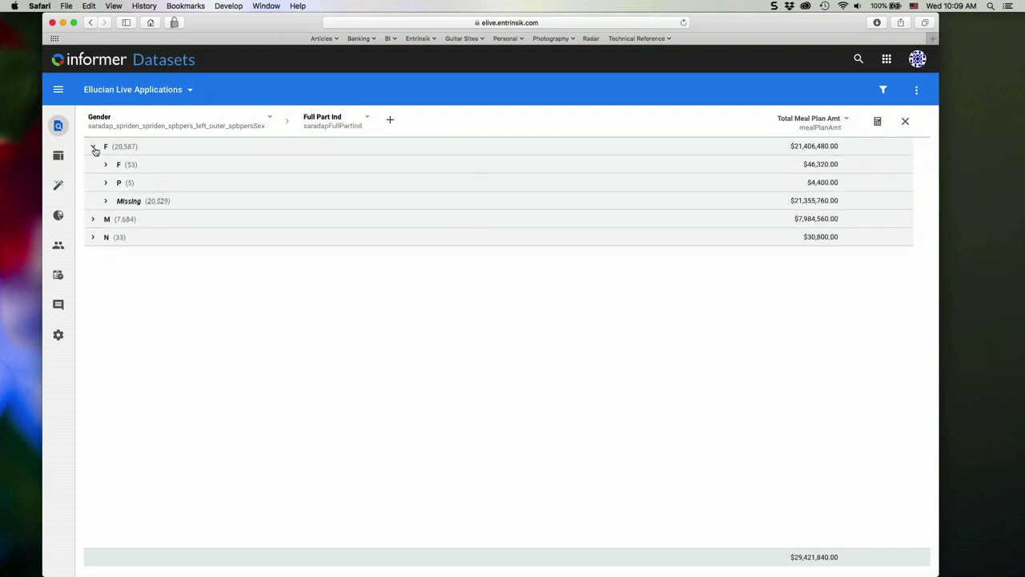
{"action": "left_click", "coordinate": [93, 220]}
{"action": "left_click", "coordinate": [93, 292]}
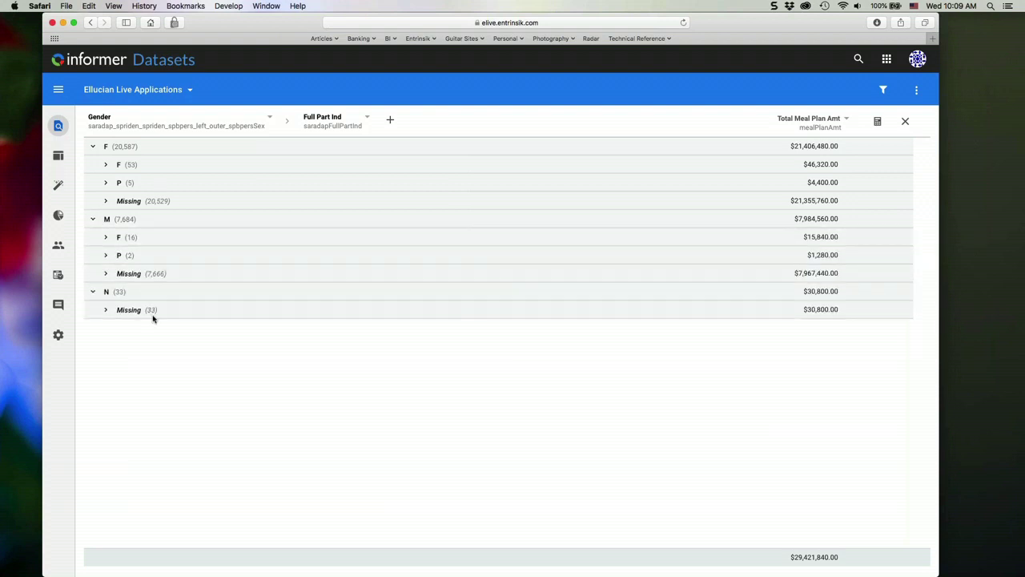
{"action": "left_click", "coordinate": [94, 292]}
{"action": "left_click", "coordinate": [94, 219]}
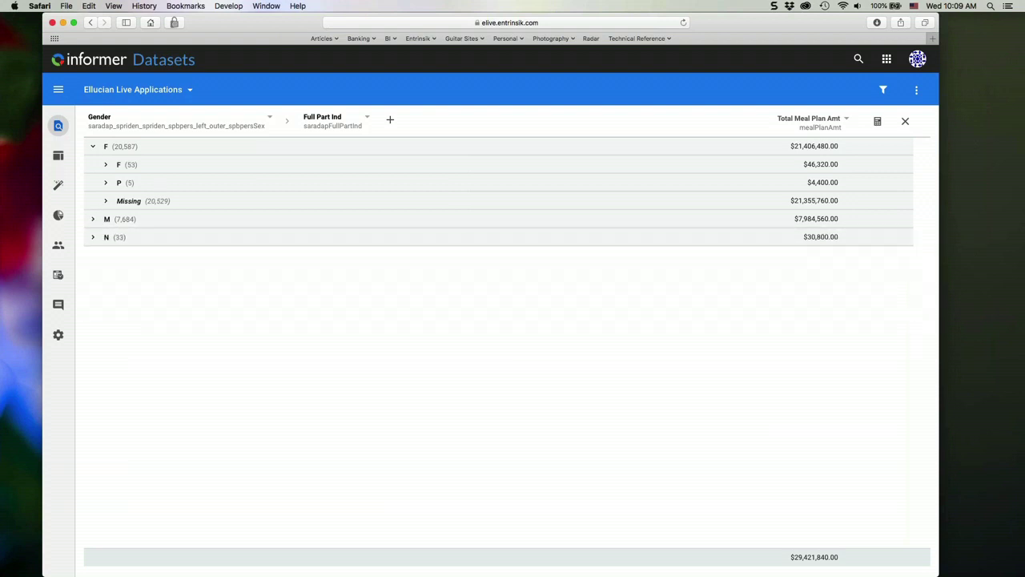
{"action": "left_click", "coordinate": [105, 164]}
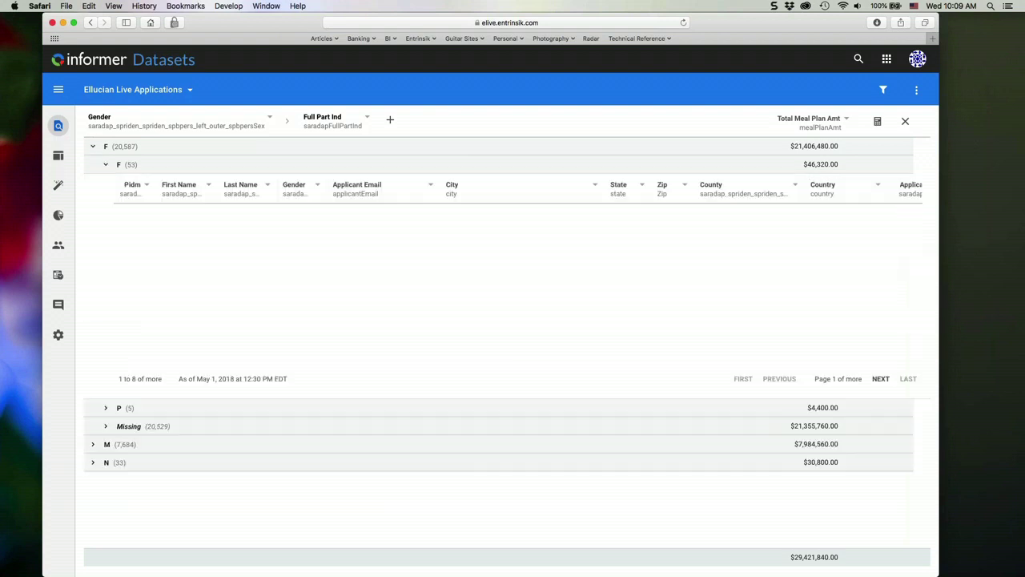
{"action": "left_click", "coordinate": [104, 167]}
Remove the Full Part Ind grouping and the Total Meal Plan Amt aggregate, leaving Gender counts only
{"action": "left_click", "coordinate": [375, 123]}
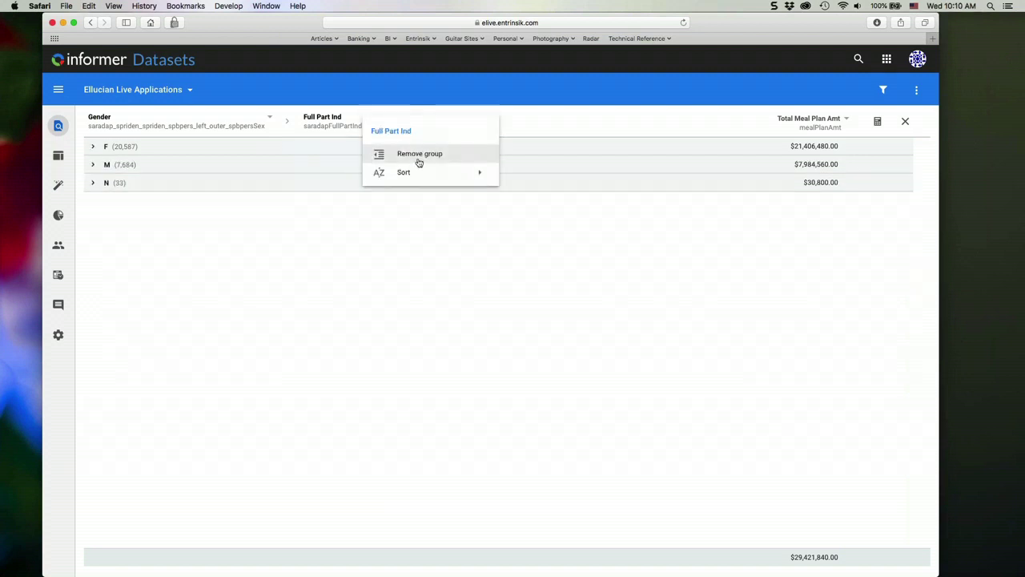
{"action": "left_click", "coordinate": [419, 153]}
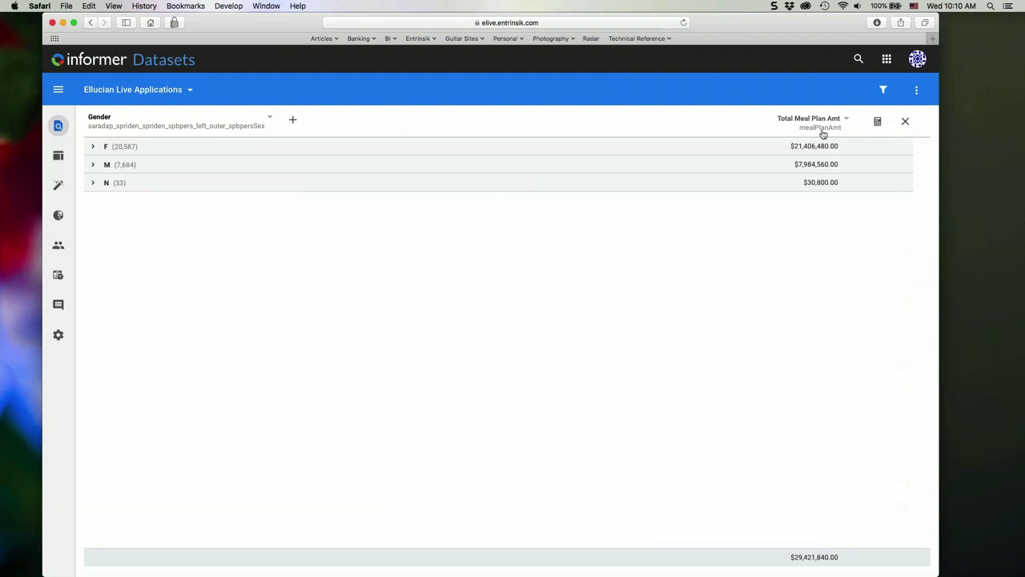
{"action": "left_click", "coordinate": [846, 119]}
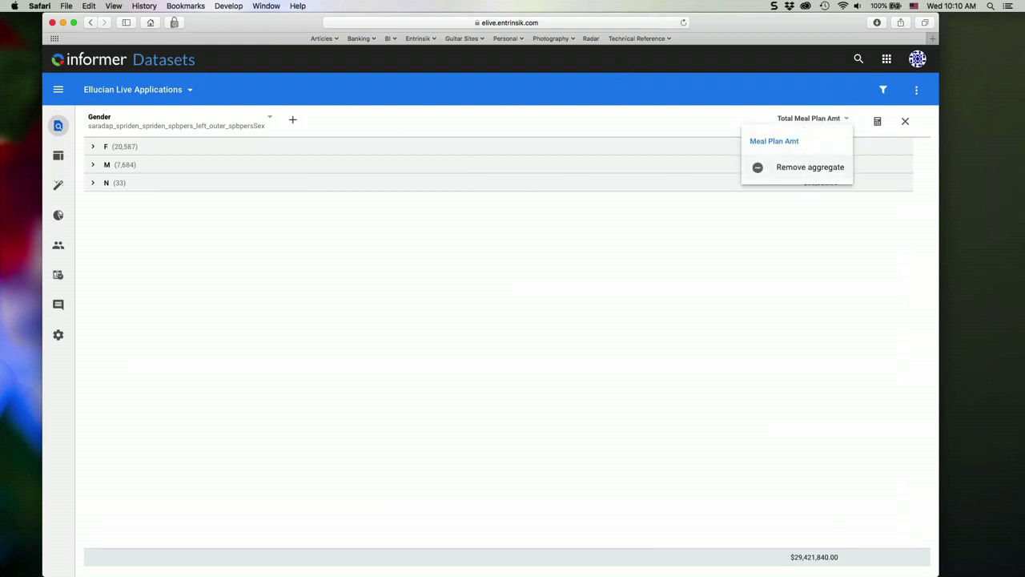
{"action": "left_click", "coordinate": [810, 167]}
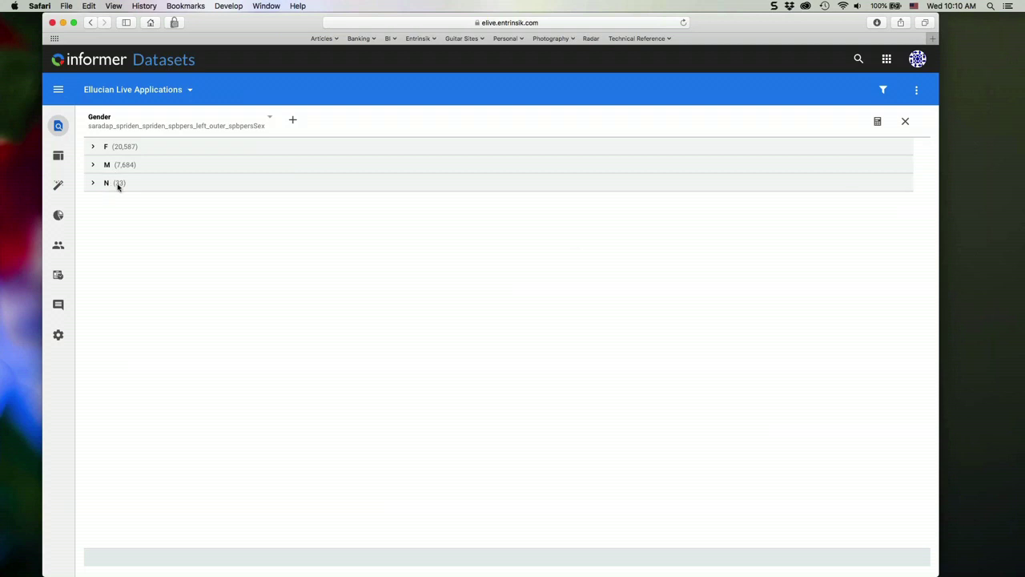
{"action": "left_click", "coordinate": [878, 121]}
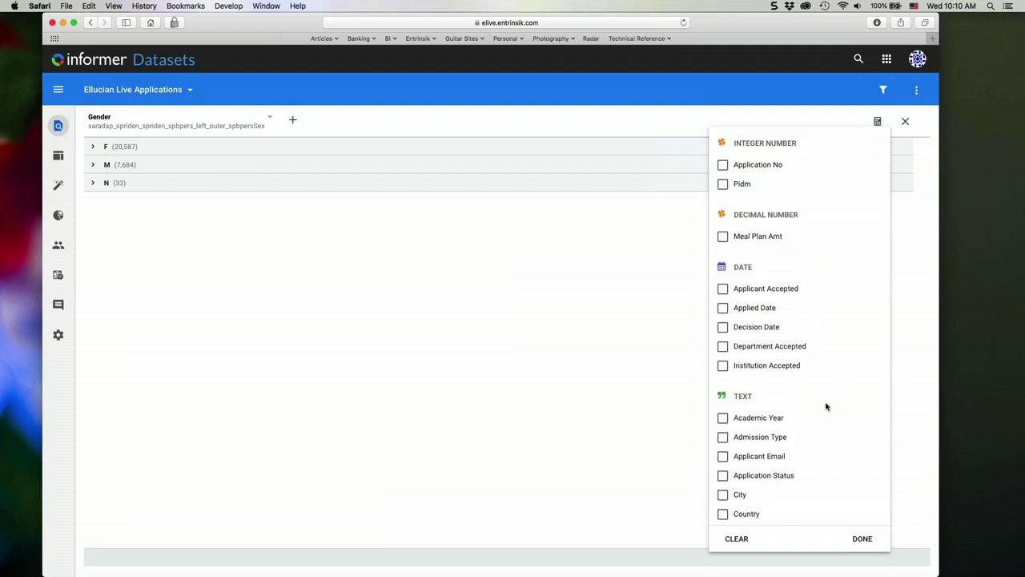
Total Meal Plan Amt per gender: F $21,406,480.00, M $7,984,560.00, N $30,800.00
{"action": "scroll", "coordinate": [835, 425], "scroll_direction": "down", "scroll_amount": 2}
{"action": "scroll", "coordinate": [836, 424], "scroll_direction": "up", "scroll_amount": 2}
{"action": "left_click", "coordinate": [724, 237]}
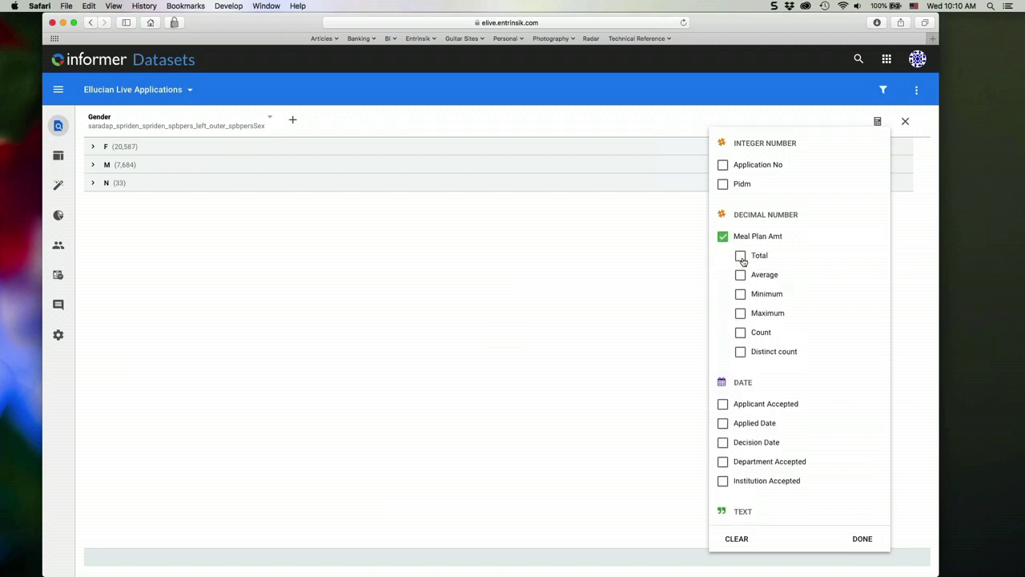
{"action": "left_click", "coordinate": [741, 257]}
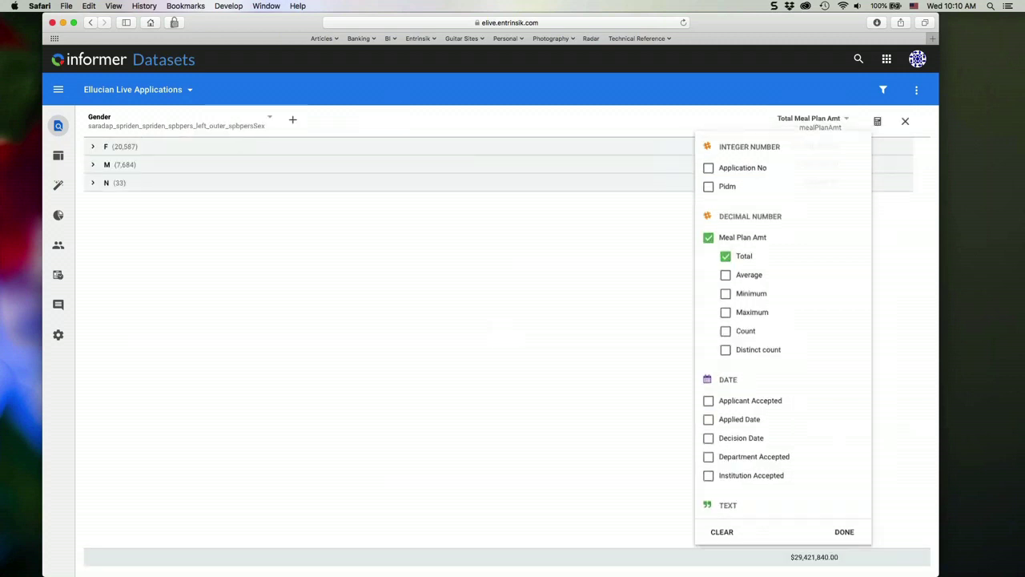
{"action": "left_click", "coordinate": [893, 201]}
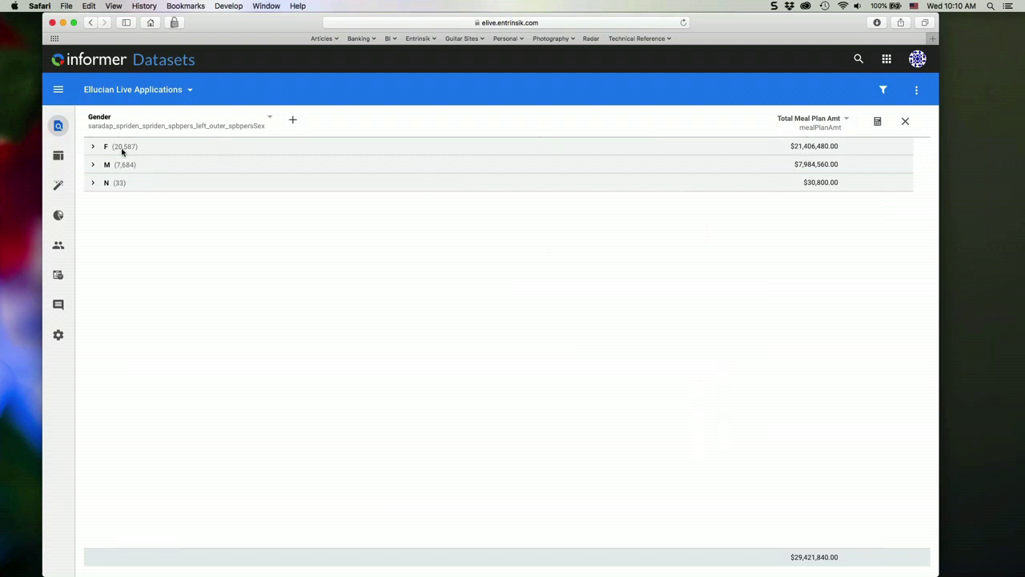
Close the gender summary to return to all 28,304 records and show the filter bar
{"action": "left_click", "coordinate": [905, 122]}
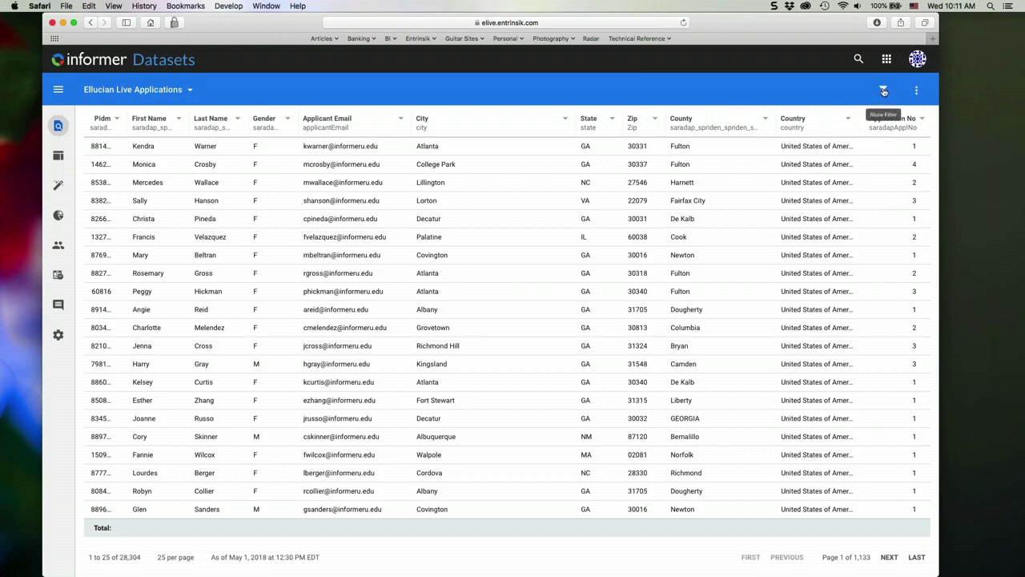
{"action": "left_click", "coordinate": [884, 91]}
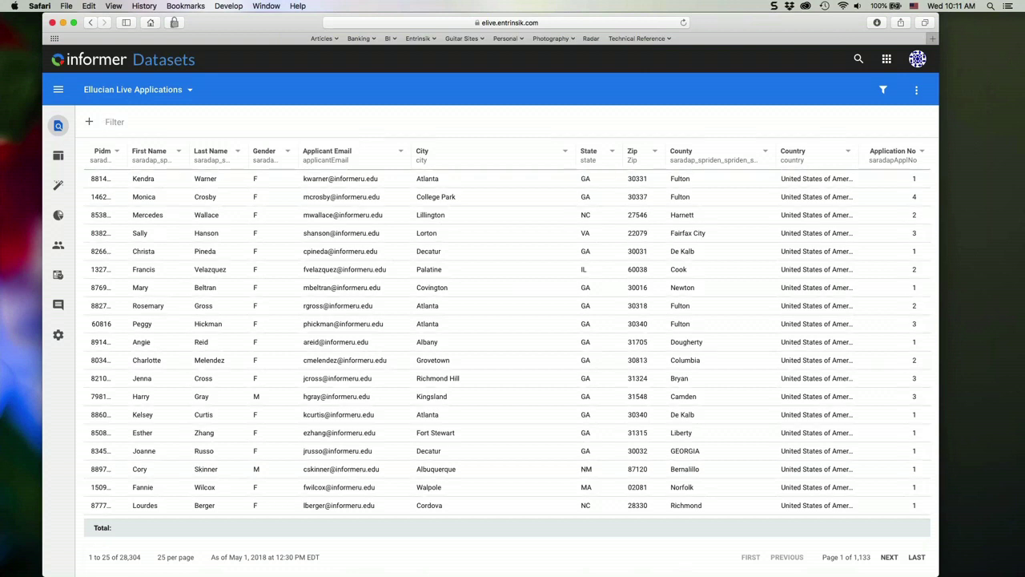
Filter the applications on 'City', narrowing the list to 529 records
{"action": "type", "text": "City"}
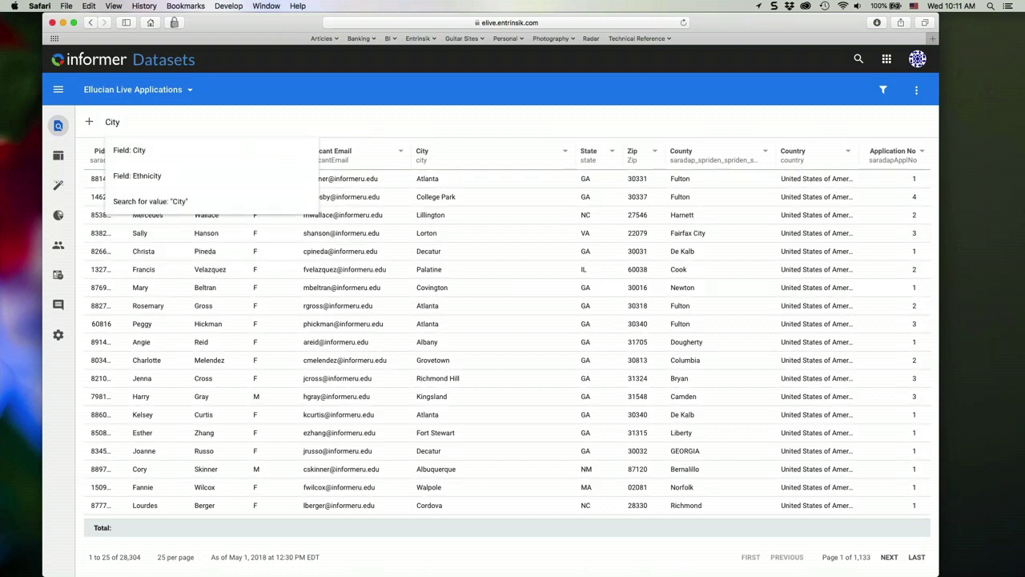
{"action": "key", "text": "Return"}
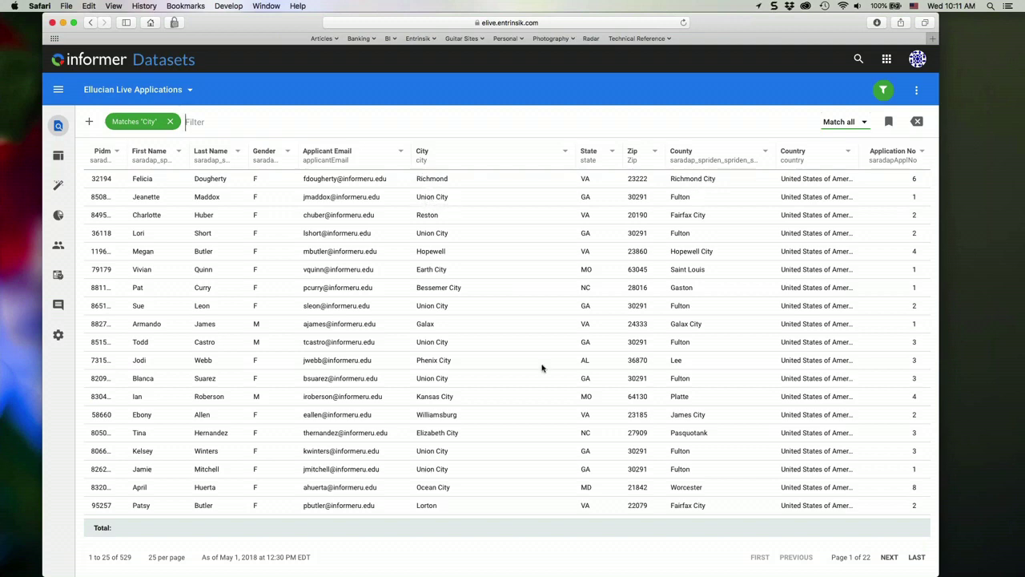
Add a 'Smith' filter to reach the single matching record, then remove the Smith and City filters
{"action": "scroll", "coordinate": [541, 368], "scroll_direction": "down", "scroll_amount": 2}
{"action": "scroll", "coordinate": [542, 367], "scroll_direction": "up", "scroll_amount": 3}
{"action": "type", "text": "Smith"}
{"action": "key", "text": "Return"}
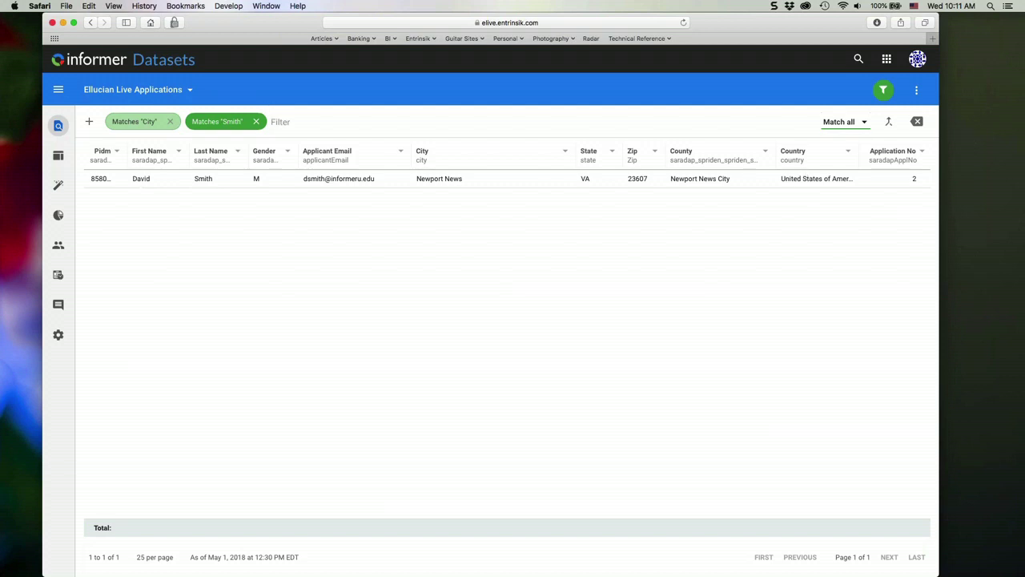
{"action": "left_click", "coordinate": [257, 122]}
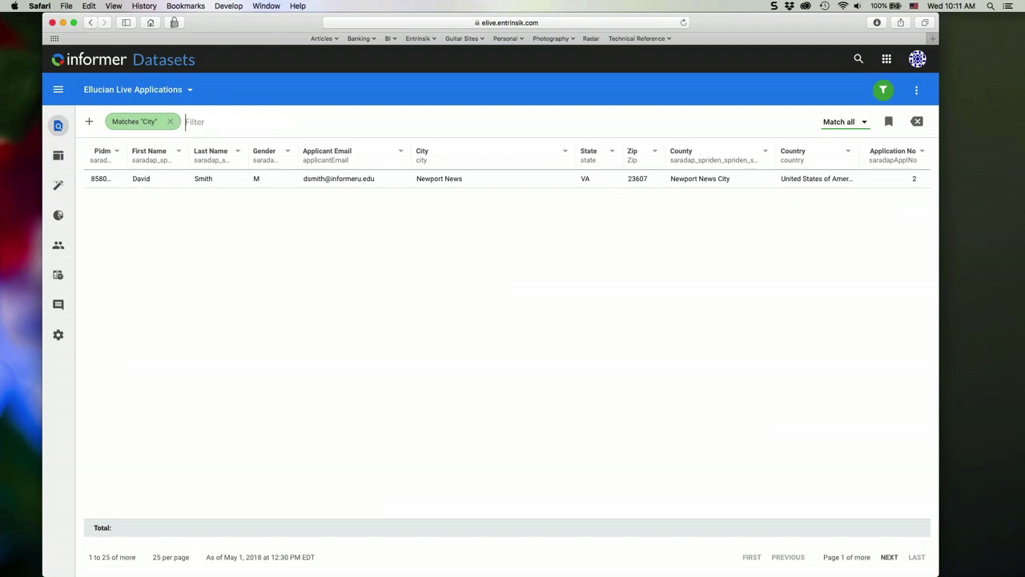
{"action": "left_click", "coordinate": [170, 122]}
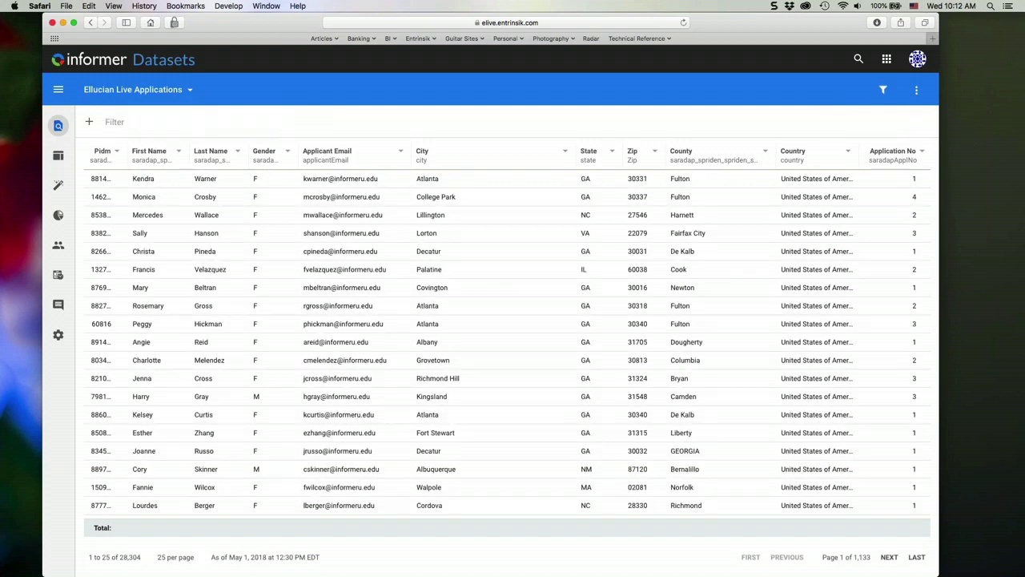
Add a Gender distinct-values filter and keep only F, leaving 20,587 records
{"action": "left_click", "coordinate": [89, 124]}
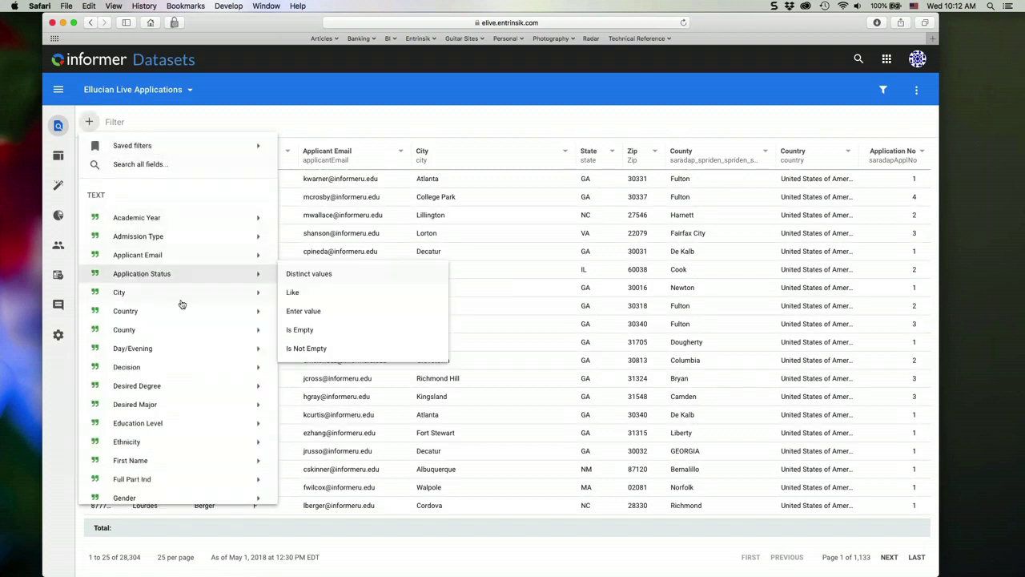
{"action": "mouse_move", "coordinate": [190, 424]}
{"action": "scroll", "coordinate": [189, 435], "scroll_direction": "down", "scroll_amount": 1}
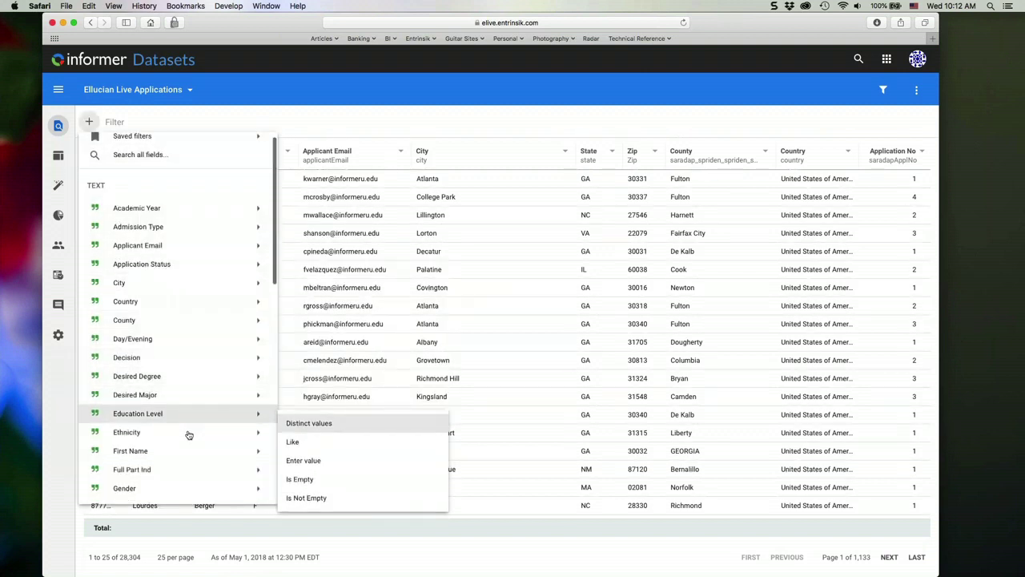
{"action": "scroll", "coordinate": [189, 437], "scroll_direction": "down", "scroll_amount": 3}
{"action": "mouse_move", "coordinate": [193, 447]}
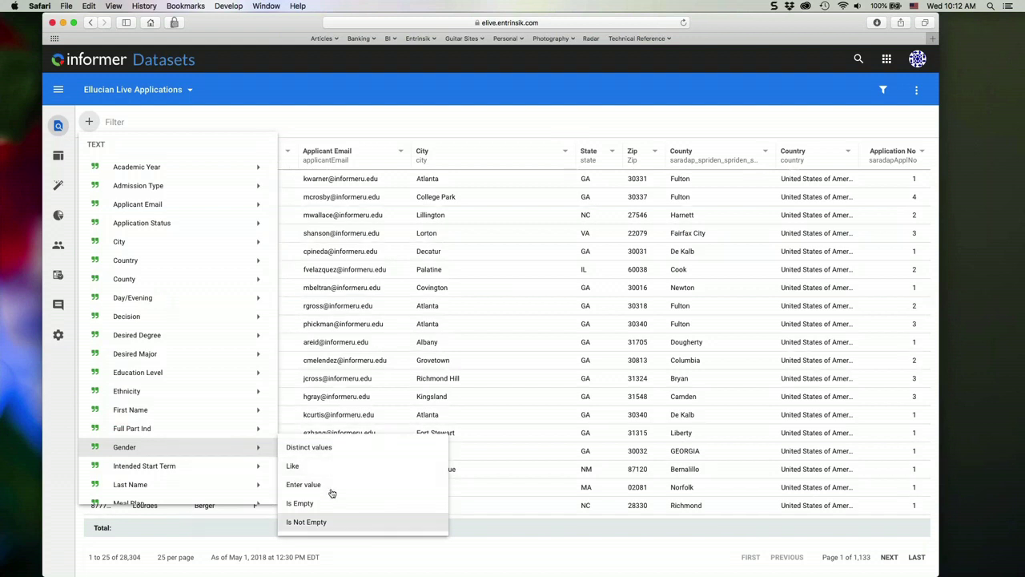
{"action": "left_click", "coordinate": [326, 454]}
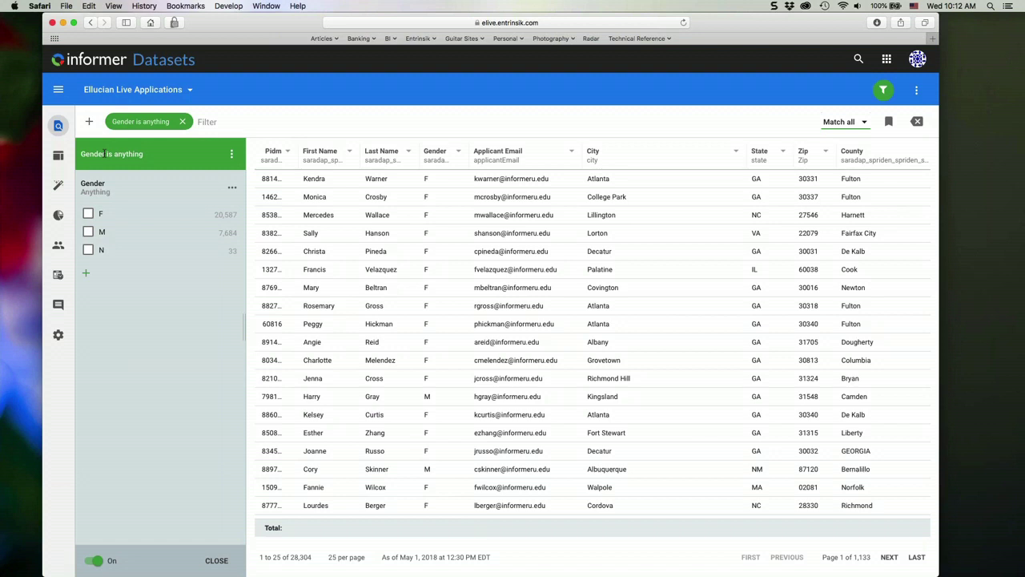
{"action": "left_click", "coordinate": [90, 214]}
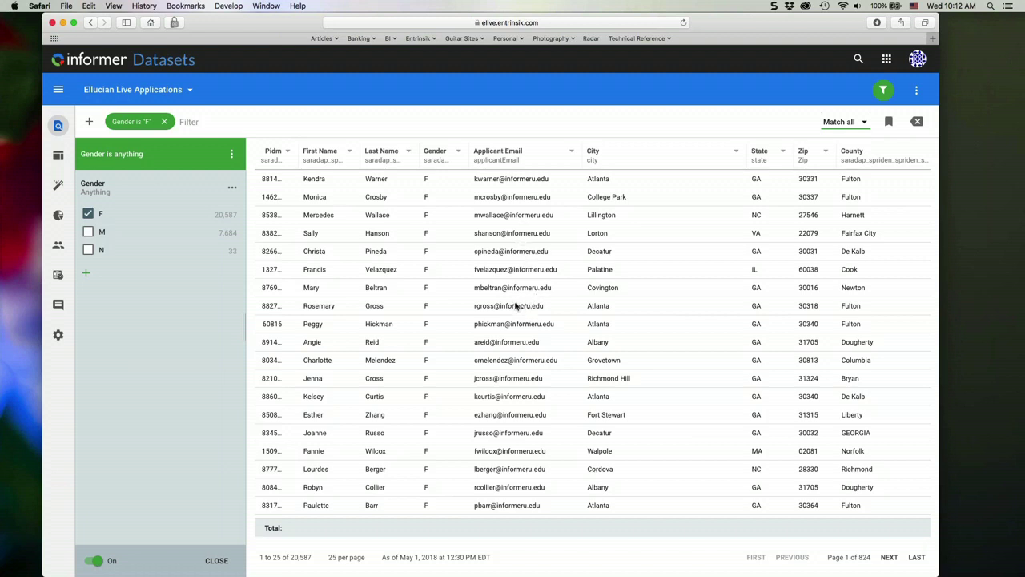
Add an Academic Year distinct-values filter limited to 2015-2016
{"action": "left_click", "coordinate": [86, 274]}
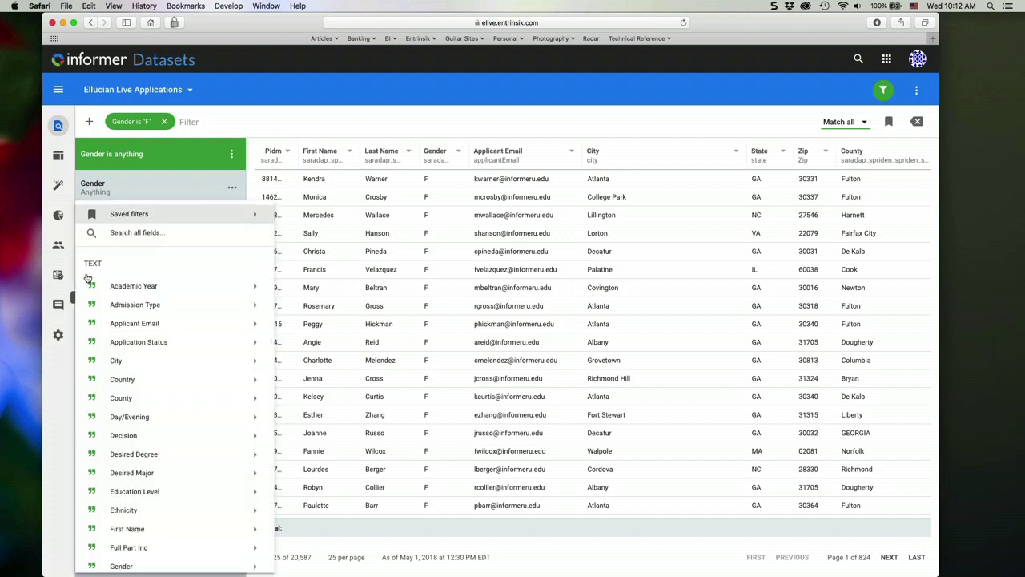
{"action": "mouse_move", "coordinate": [133, 287]}
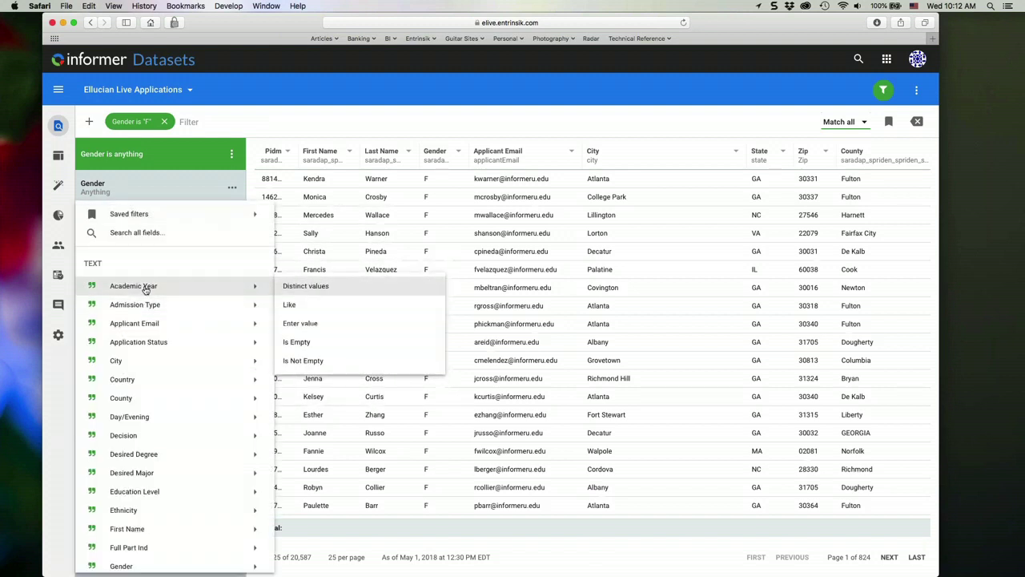
{"action": "left_click", "coordinate": [334, 287]}
{"action": "left_click", "coordinate": [104, 264]}
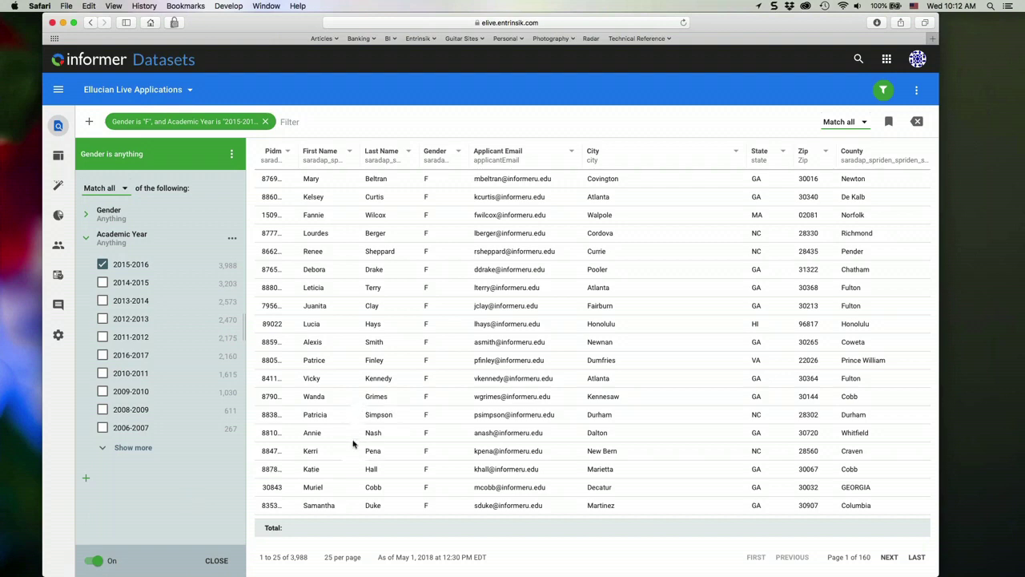
{"action": "left_click", "coordinate": [215, 561]}
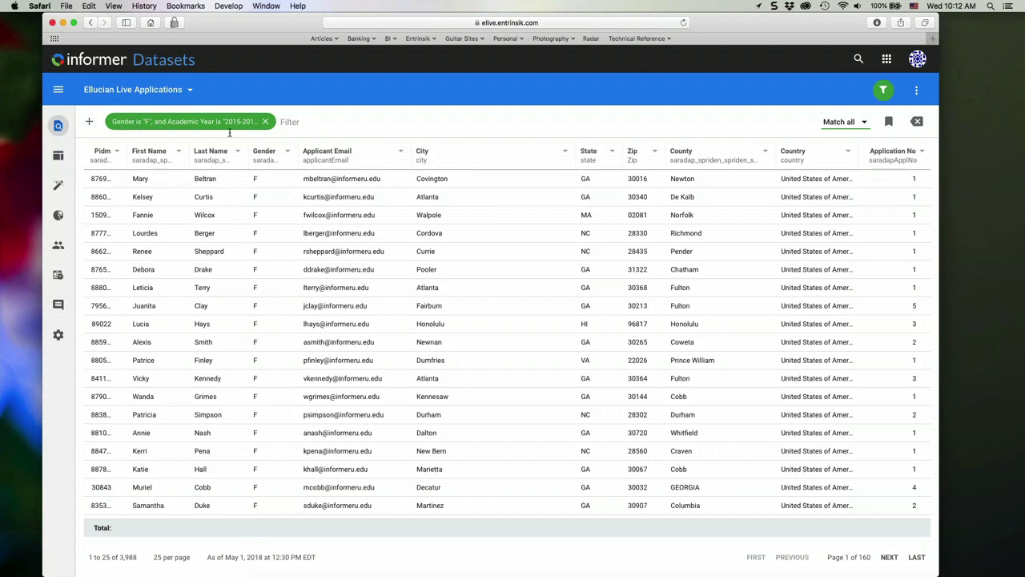
Review the table's columns, then clear all filters to show all 28,304 applications
{"action": "scroll", "coordinate": [432, 267], "scroll_direction": "right", "scroll_amount": 1}
{"action": "scroll", "coordinate": [432, 265], "scroll_direction": "right", "scroll_amount": 10}
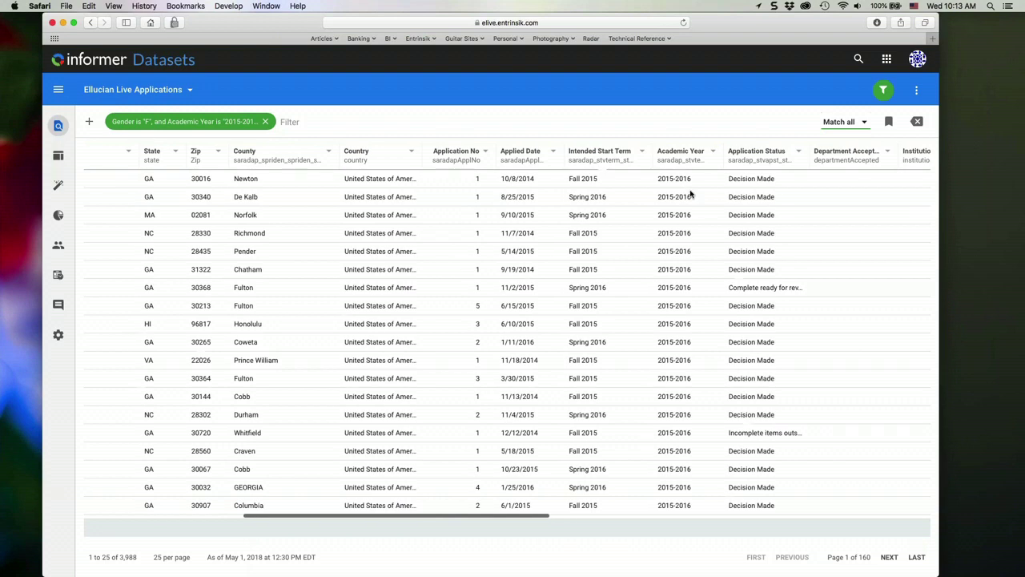
{"action": "scroll", "coordinate": [685, 225], "scroll_direction": "right", "scroll_amount": 4}
{"action": "scroll", "coordinate": [685, 224], "scroll_direction": "left", "scroll_amount": 15}
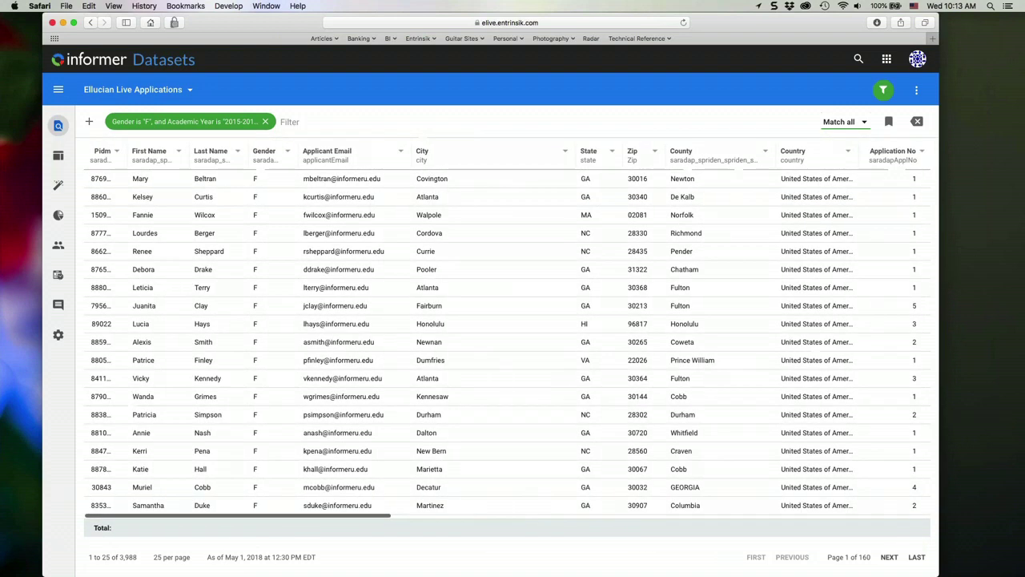
{"action": "left_click", "coordinate": [918, 123]}
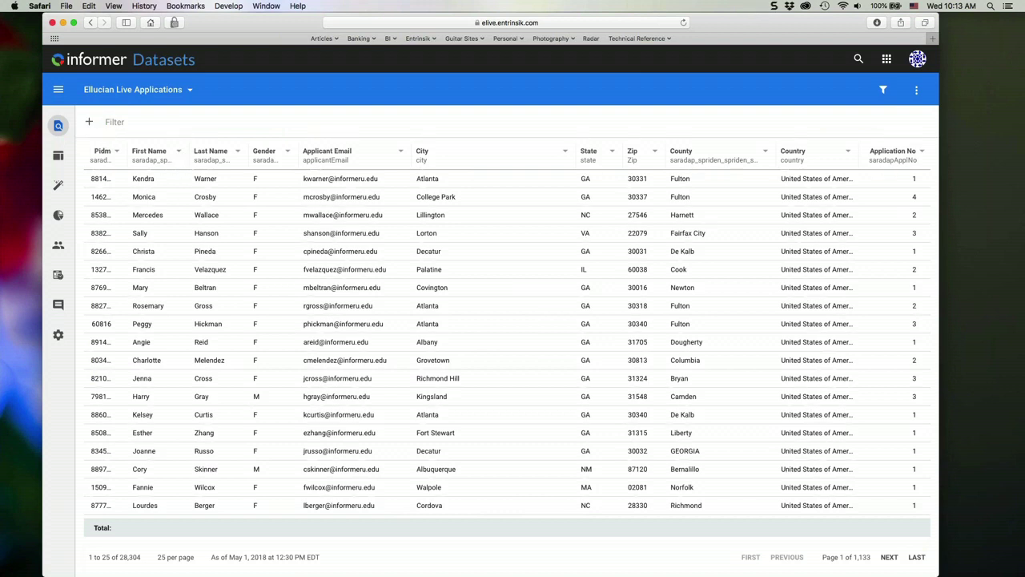
Filter the Gender column to F using its distinct values, then remove that filter
{"action": "left_click", "coordinate": [287, 151]}
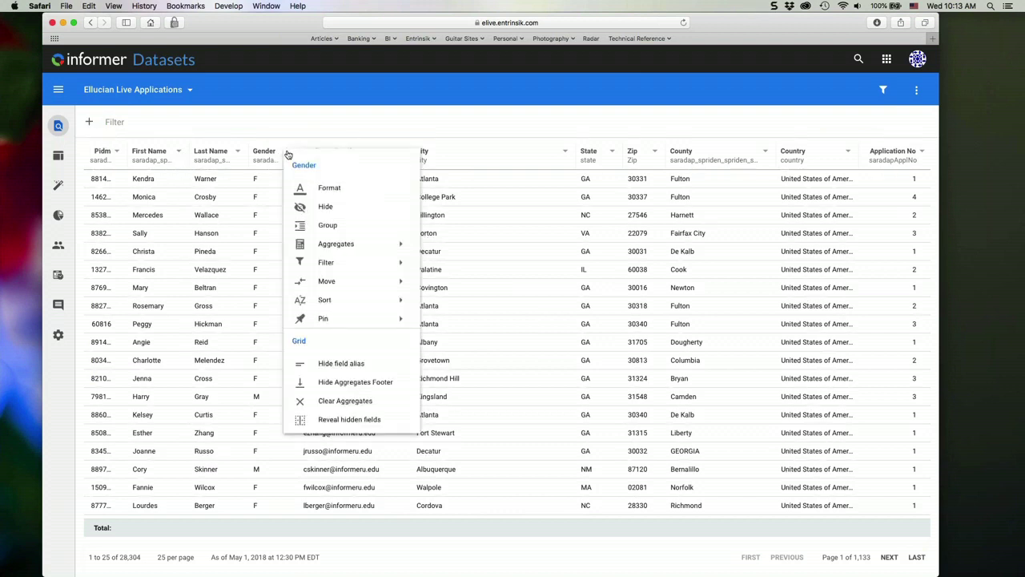
{"action": "mouse_move", "coordinate": [332, 250]}
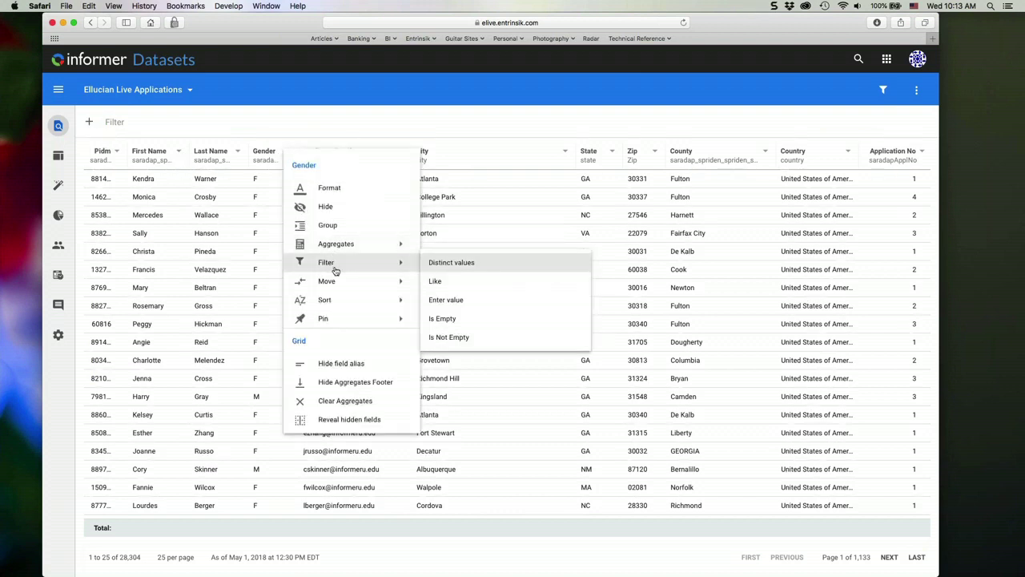
{"action": "left_click", "coordinate": [462, 271]}
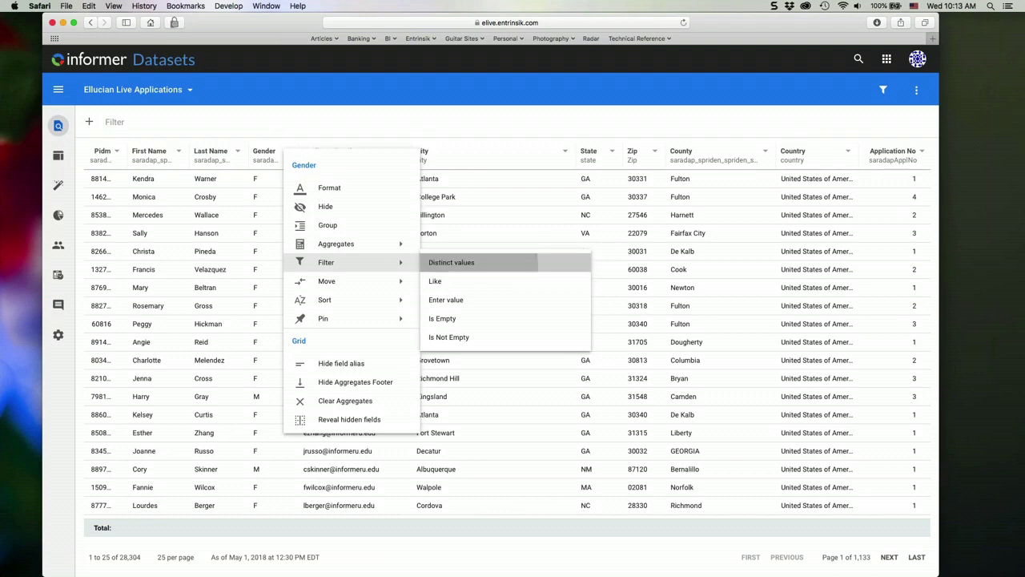
{"action": "left_click", "coordinate": [87, 214]}
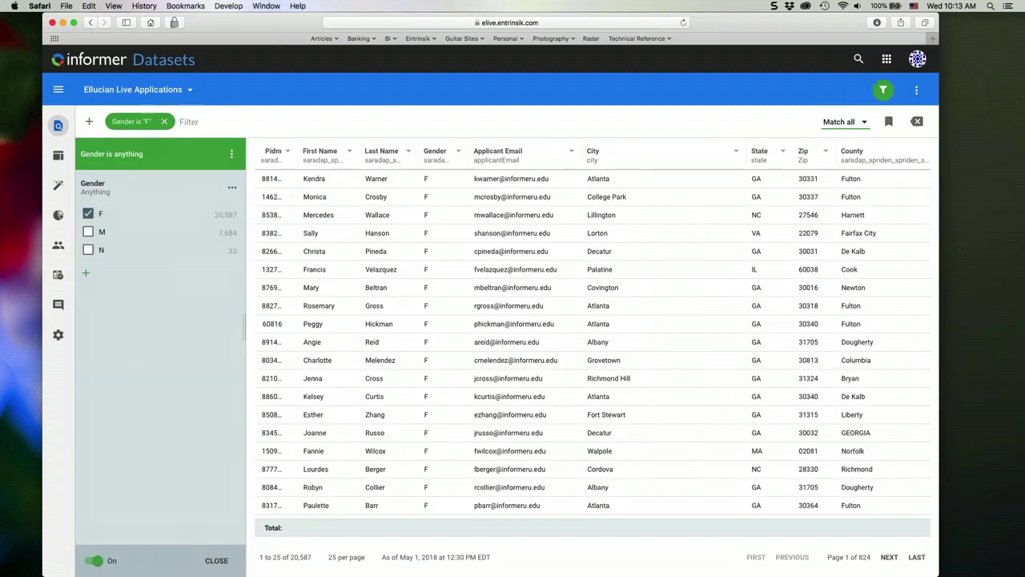
{"action": "left_click", "coordinate": [217, 561]}
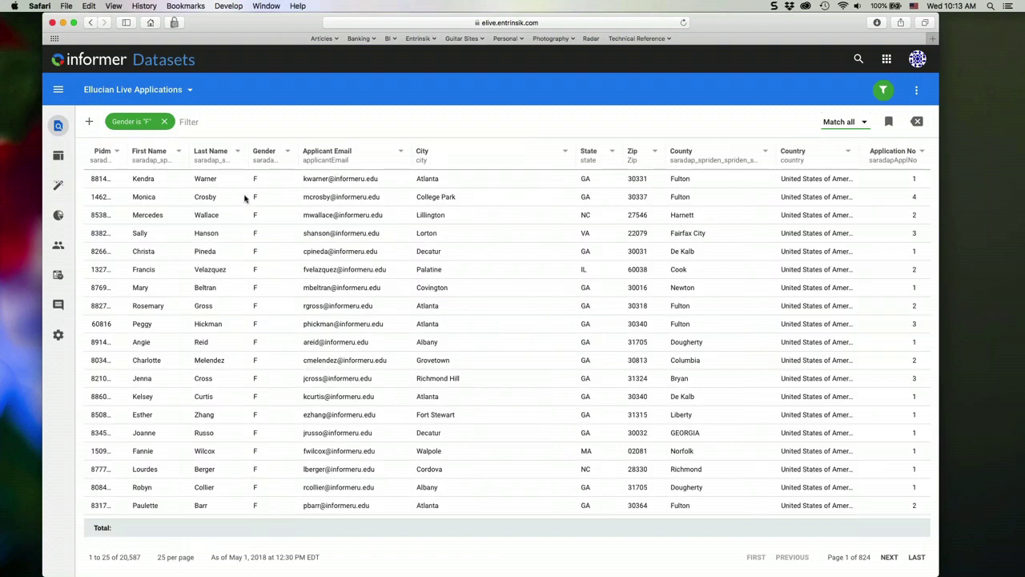
{"action": "left_click", "coordinate": [165, 121]}
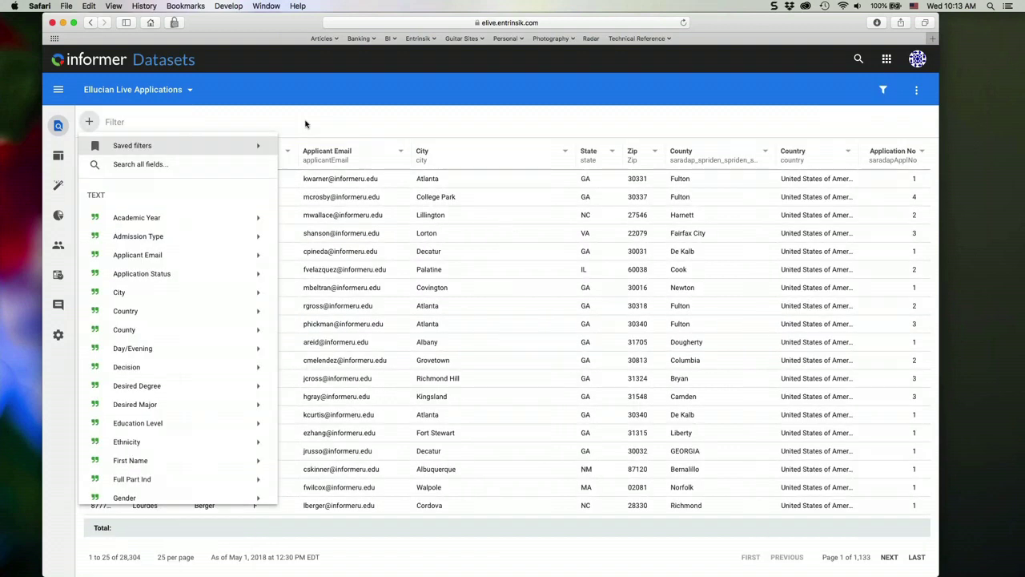
Apply the saved filter Applications Ready for Review and view its 945 rows
{"action": "mouse_move", "coordinate": [264, 141]}
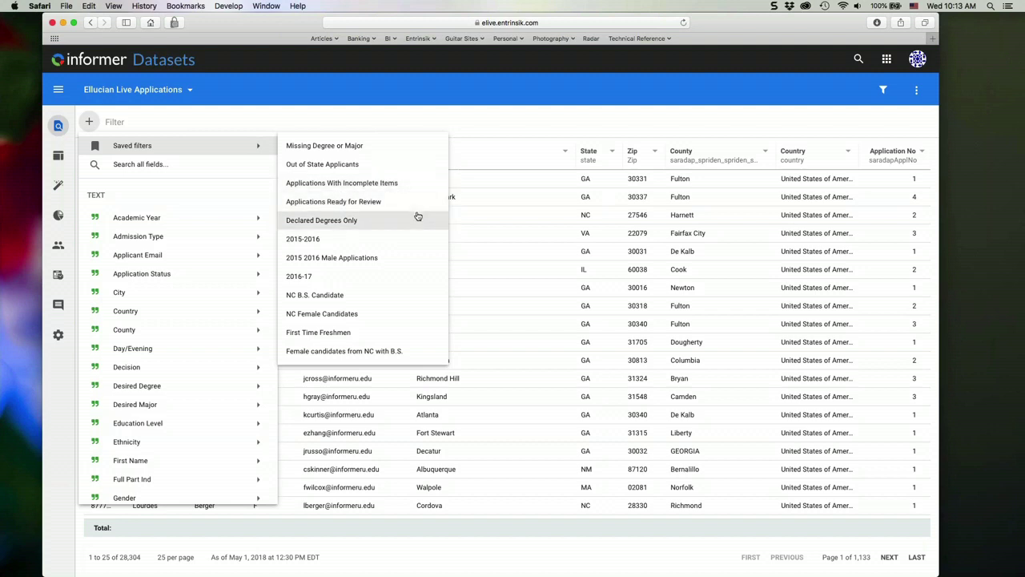
{"action": "left_click", "coordinate": [365, 202]}
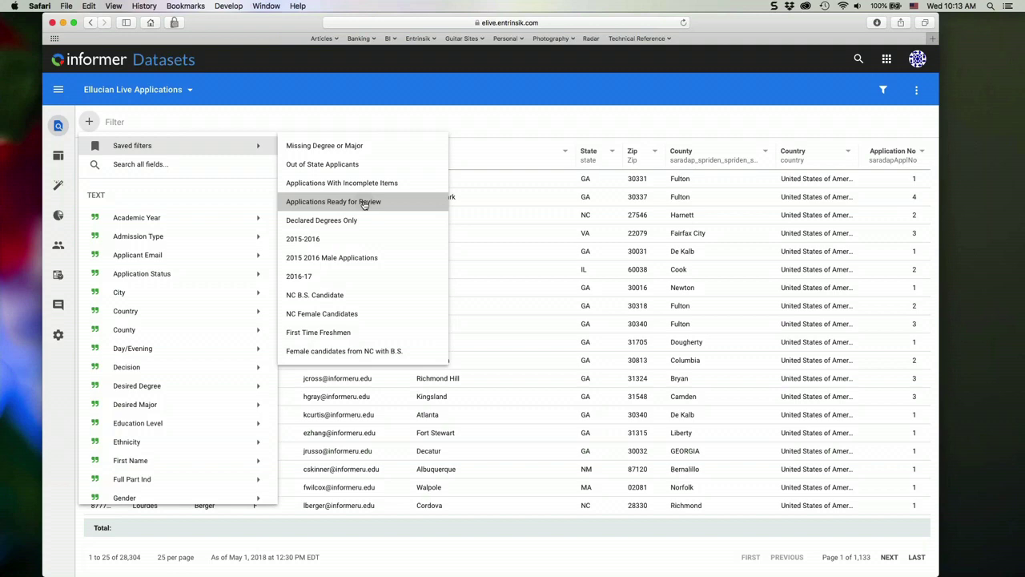
{"action": "left_click", "coordinate": [364, 203]}
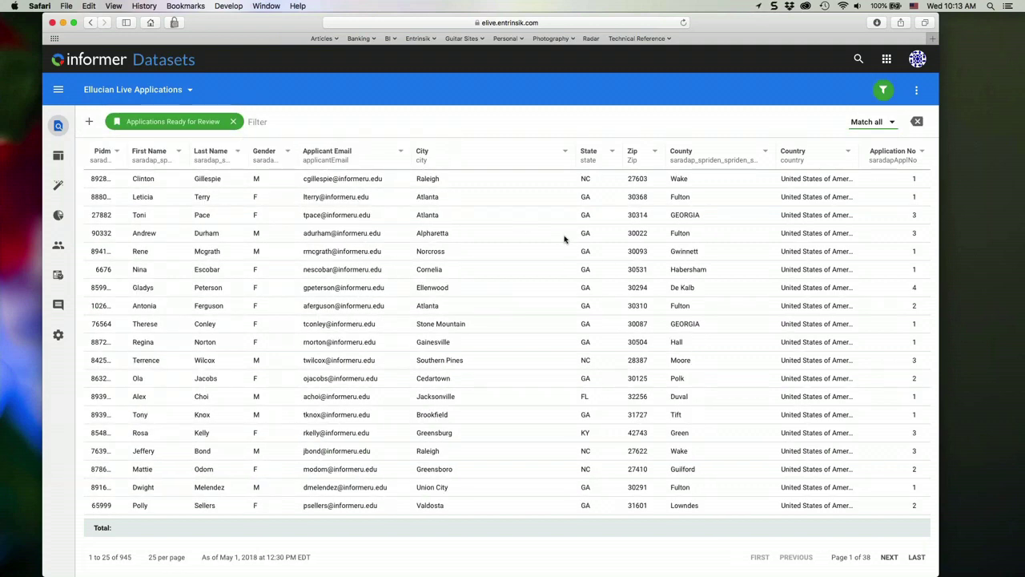
{"action": "scroll", "coordinate": [489, 297], "scroll_direction": "down", "scroll_amount": 5}
{"action": "scroll", "coordinate": [491, 300], "scroll_direction": "up", "scroll_amount": 4}
Inspect the filter's Application Status condition, then remove it to list all 28,304 records
{"action": "left_click", "coordinate": [168, 121]}
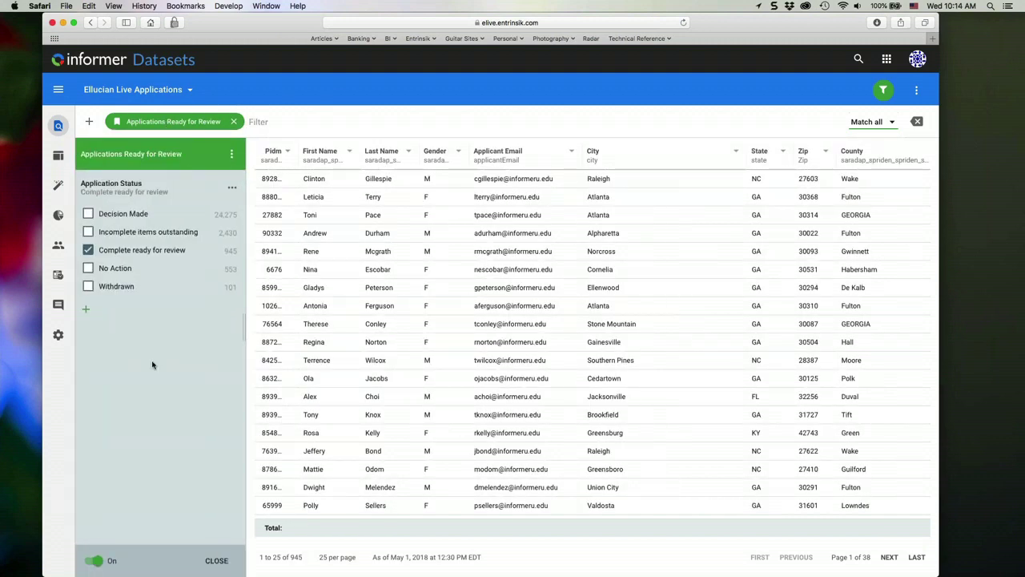
{"action": "left_click", "coordinate": [218, 562]}
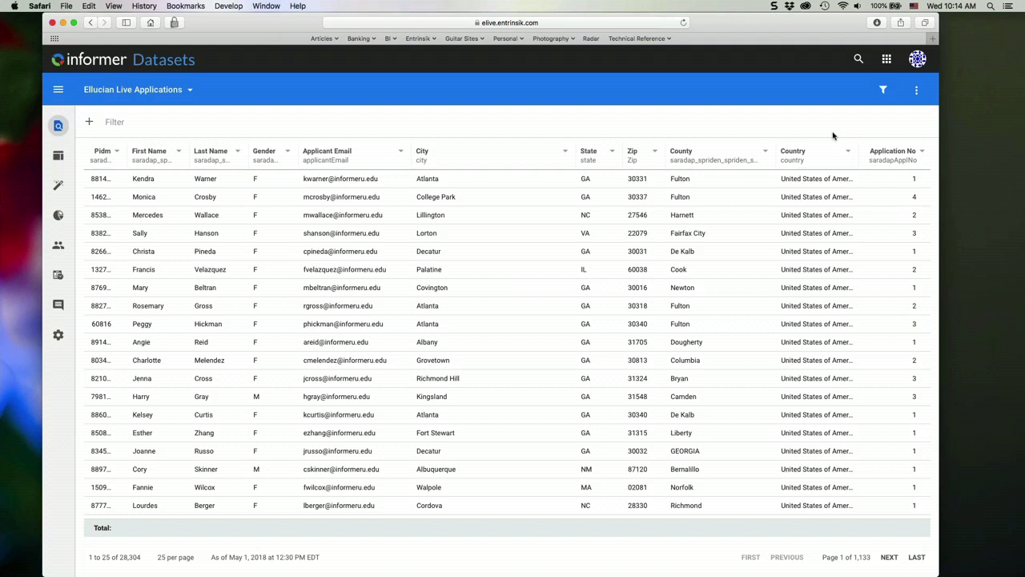
{"action": "left_click", "coordinate": [917, 92]}
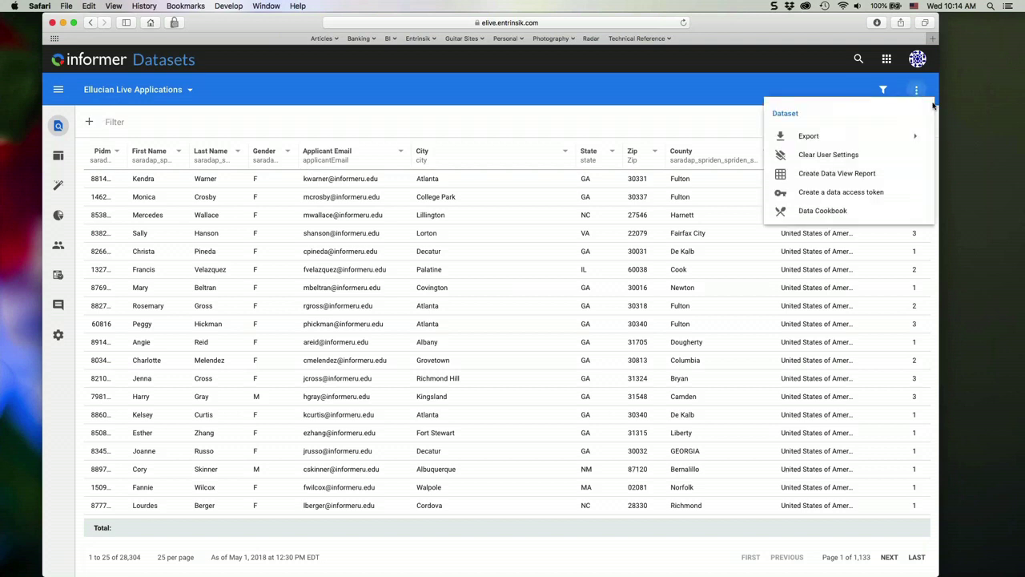
Export the dataset to CSV as Ellucian Live Applications.csv with comma delimiter
{"action": "mouse_move", "coordinate": [834, 142]}
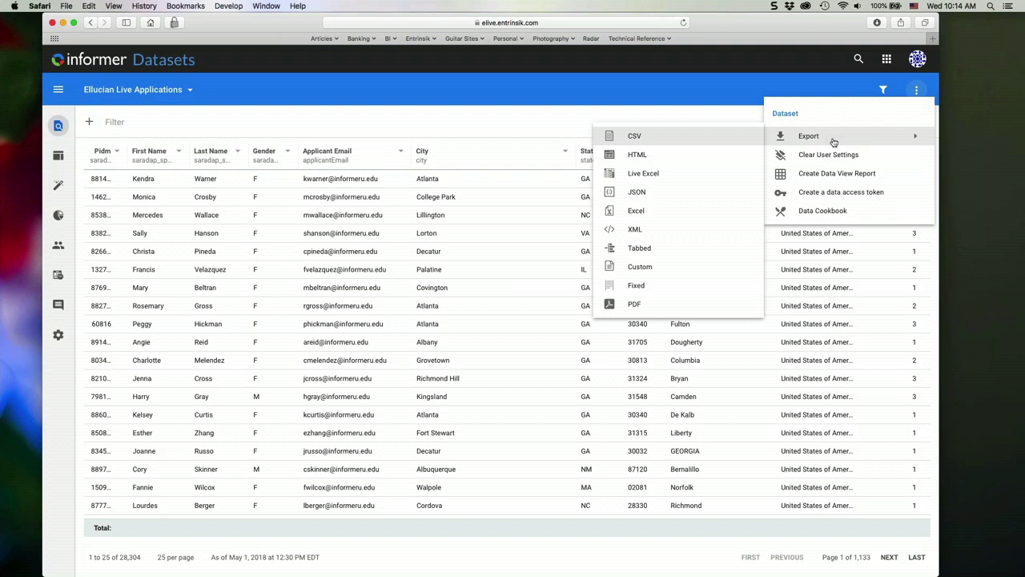
{"action": "left_click", "coordinate": [644, 138]}
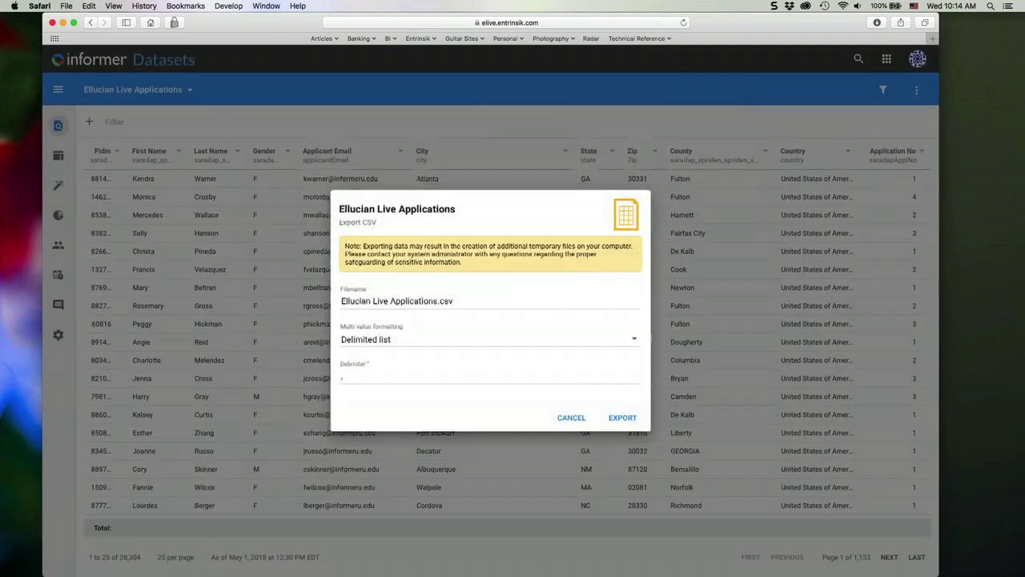
{"action": "left_click", "coordinate": [620, 421]}
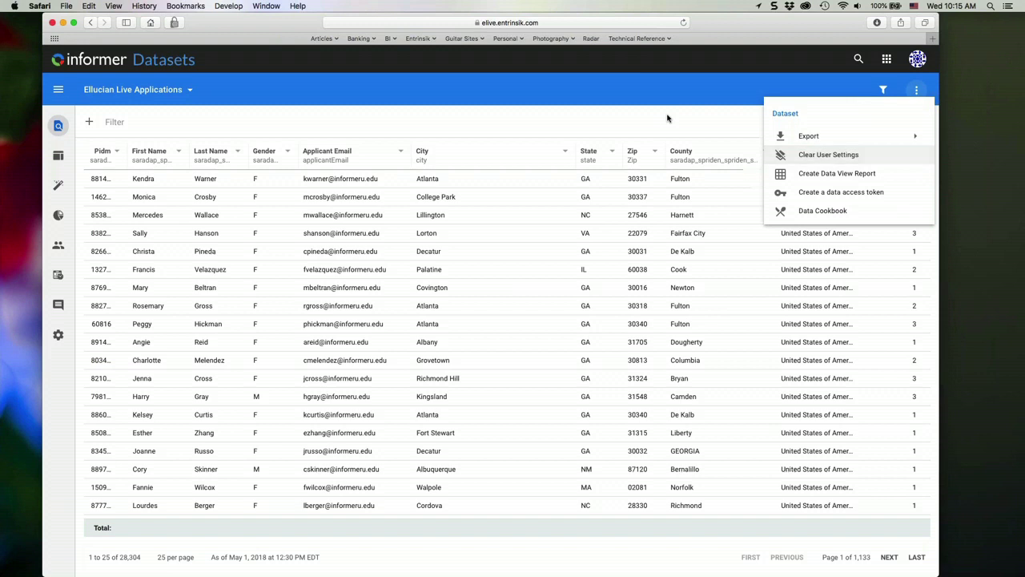
{"action": "left_click", "coordinate": [668, 119]}
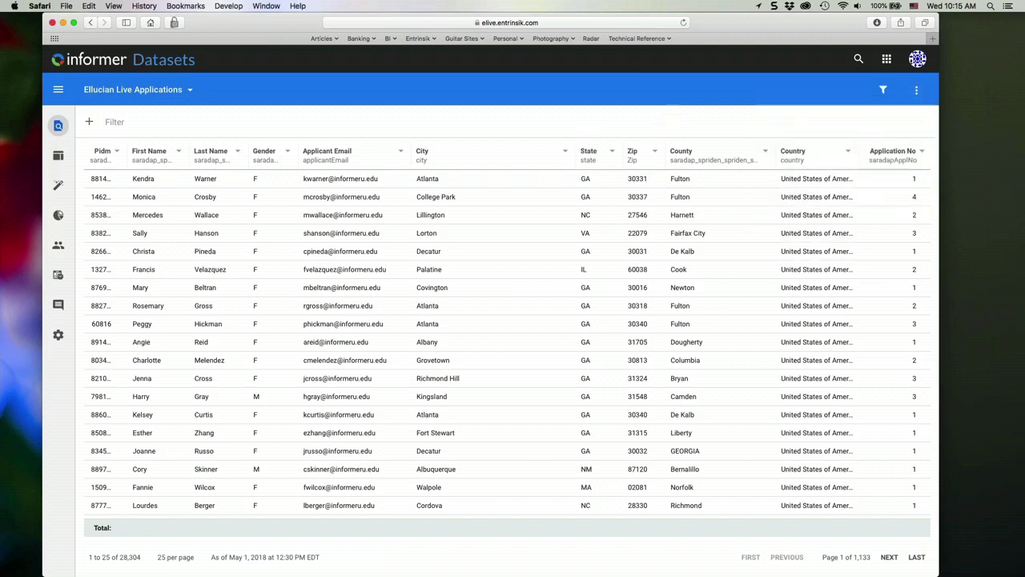
{"action": "mouse_move", "coordinate": [271, 161]}
{"action": "left_mouse_down"}
{"action": "mouse_move", "coordinate": [545, 160]}
{"action": "mouse_move", "coordinate": [269, 169]}
{"action": "left_mouse_up"}
Reset the grid to its default layout with Clear User Settings from the Actions menu
{"action": "left_click", "coordinate": [916, 91]}
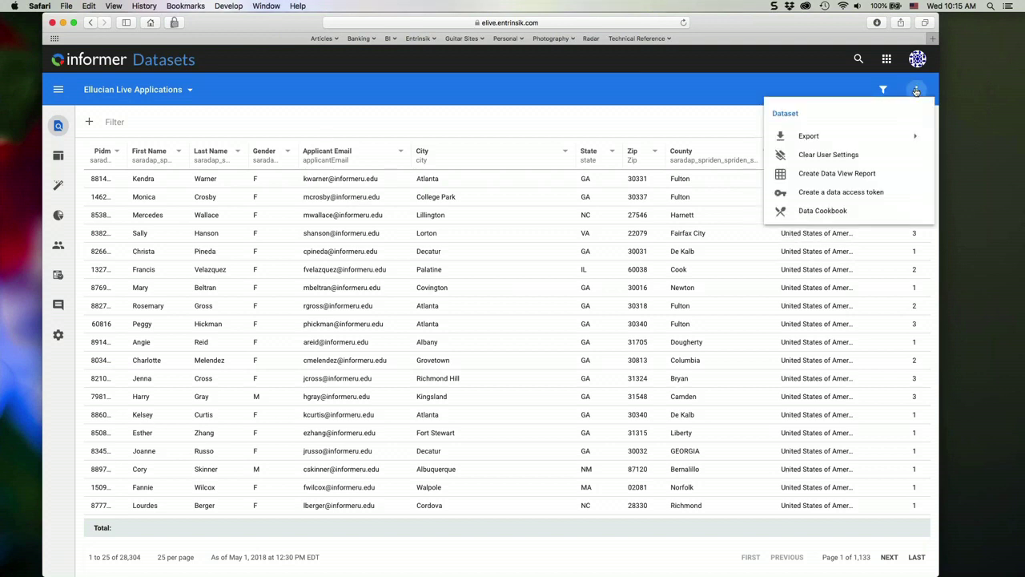
{"action": "left_click", "coordinate": [822, 156]}
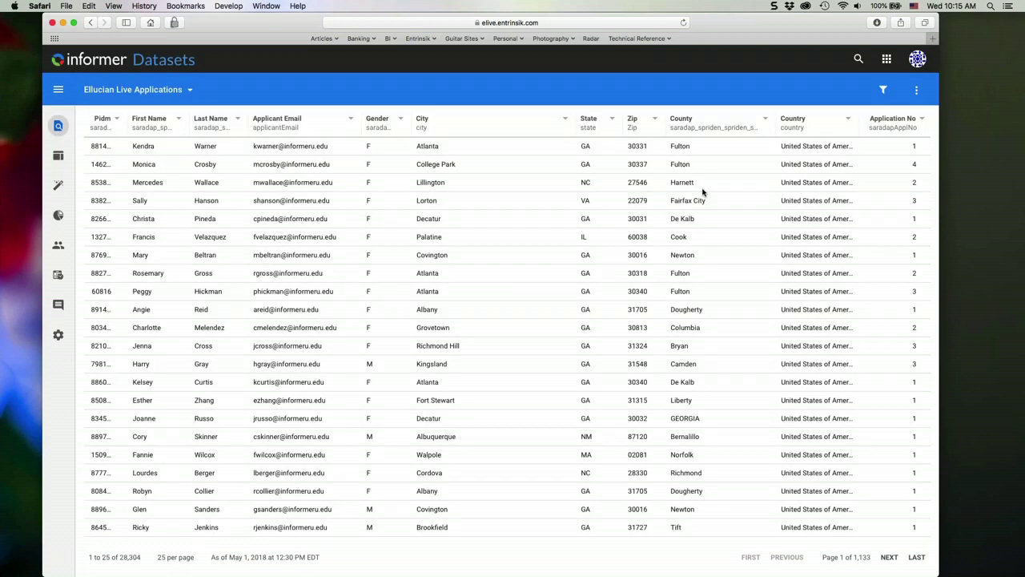
{"action": "left_click", "coordinate": [916, 90]}
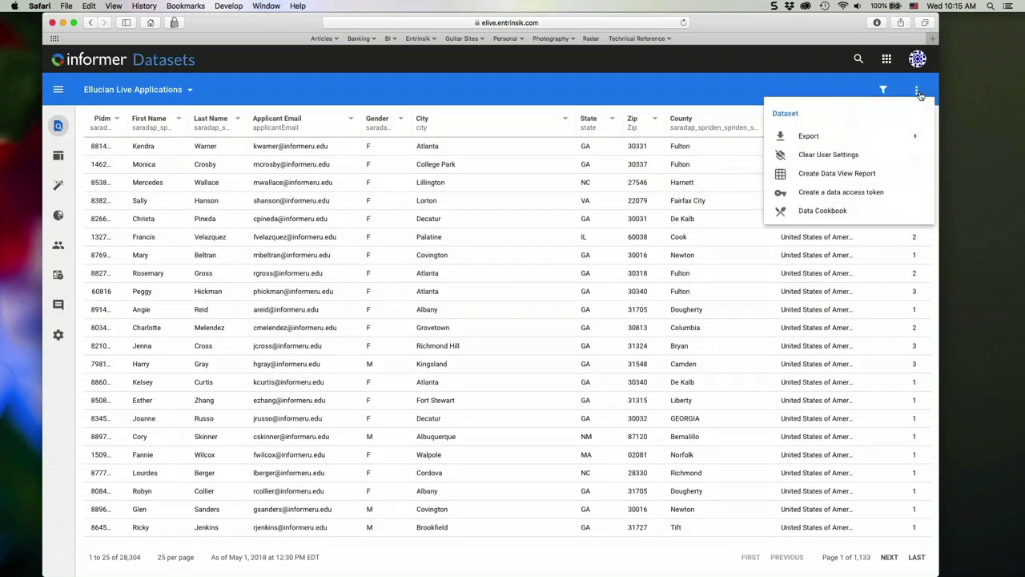
Create a data access token and fetch the dataset as JSON by running its cURL command
{"action": "left_click", "coordinate": [865, 194]}
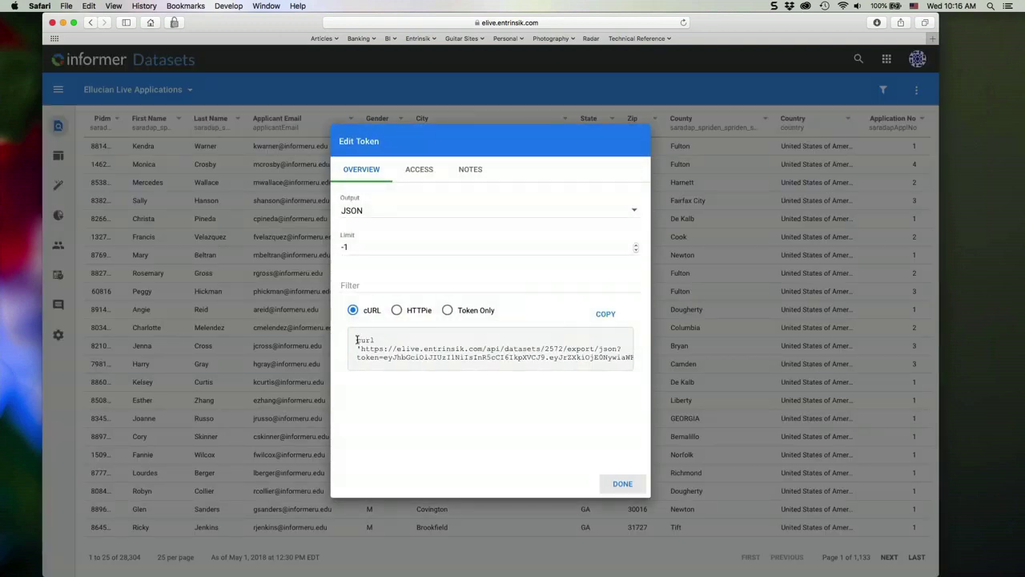
{"action": "left_click", "coordinate": [609, 315]}
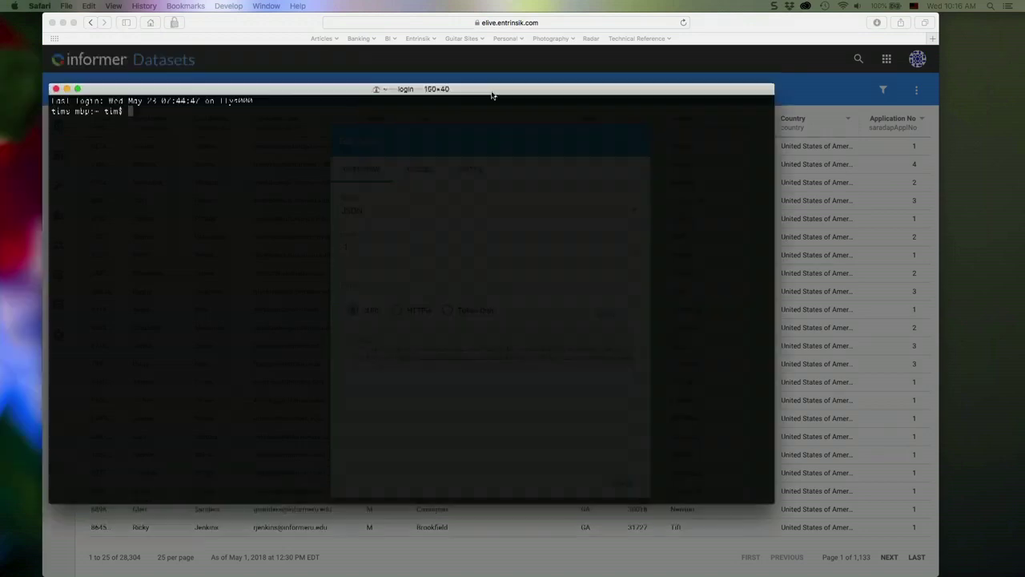
{"action": "left_click_drag", "start_coordinate": [489, 93], "coordinate": [574, 74]}
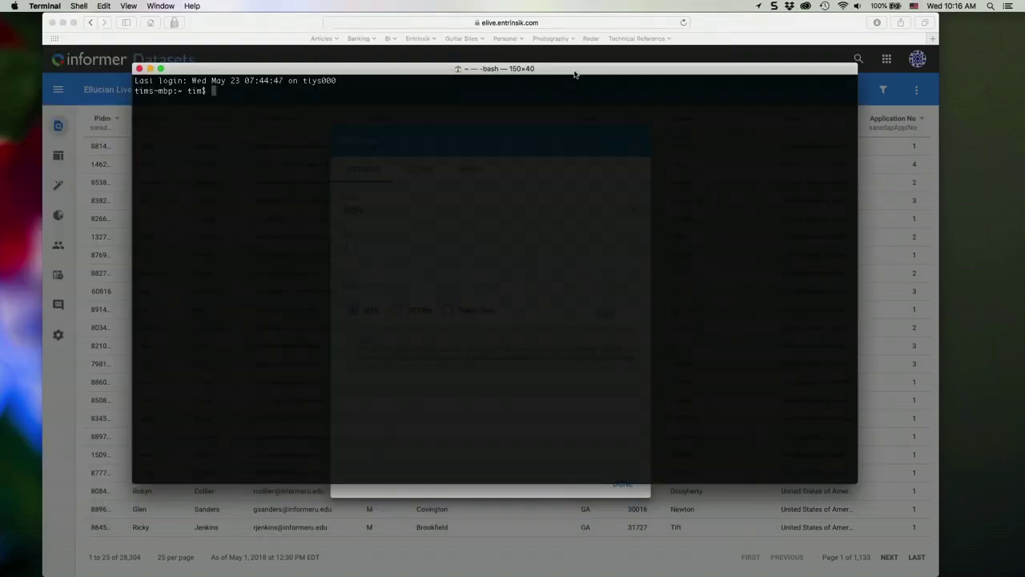
{"action": "key", "text": "super+v"}
{"action": "key", "text": "Return"}
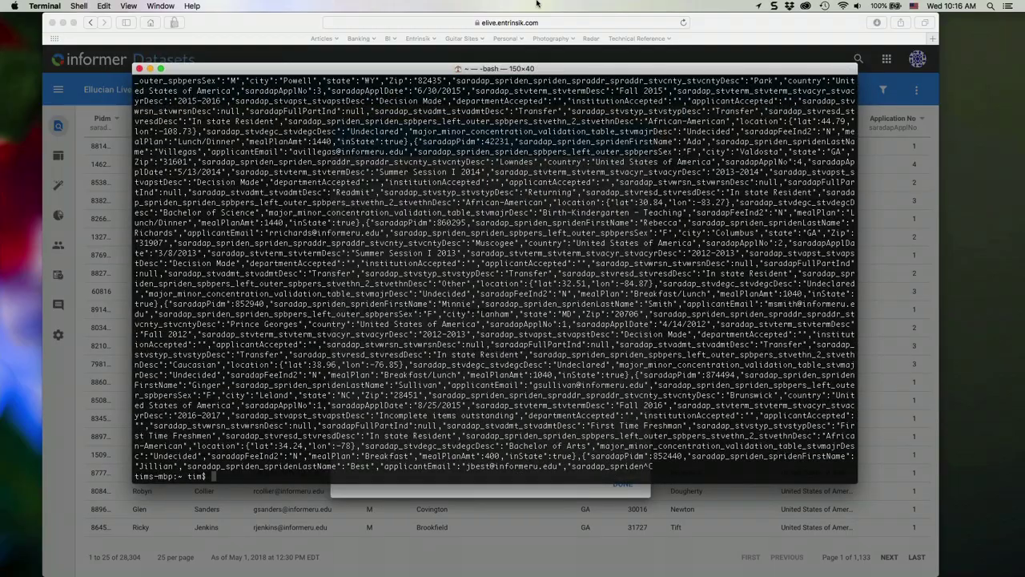
{"action": "left_click_drag", "start_coordinate": [257, 72], "coordinate": [0, 136]}
{"action": "key", "text": "super+h"}
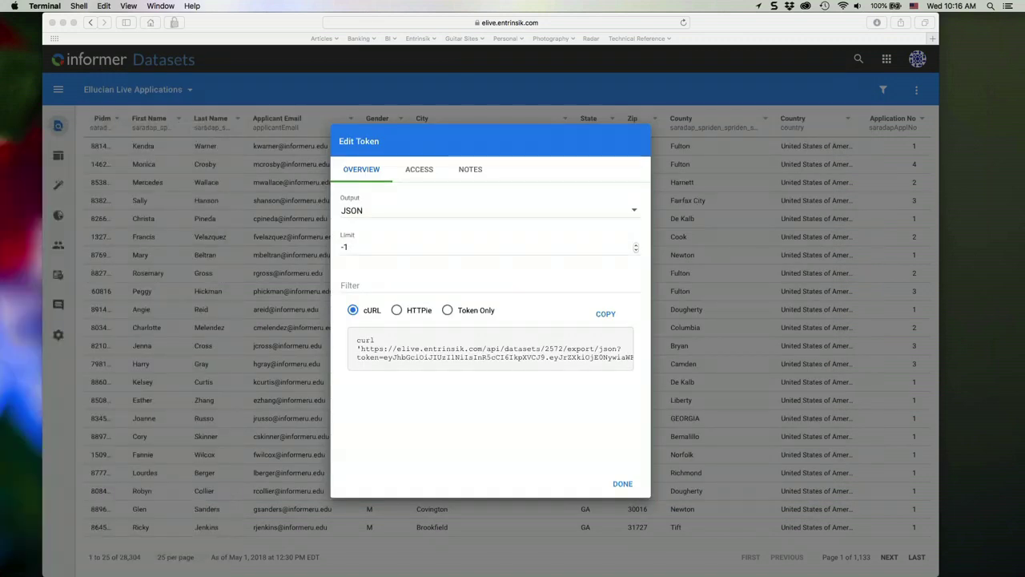
Switch the token's output to CSV, run the new cURL command, then close the token settings
{"action": "left_click", "coordinate": [355, 210]}
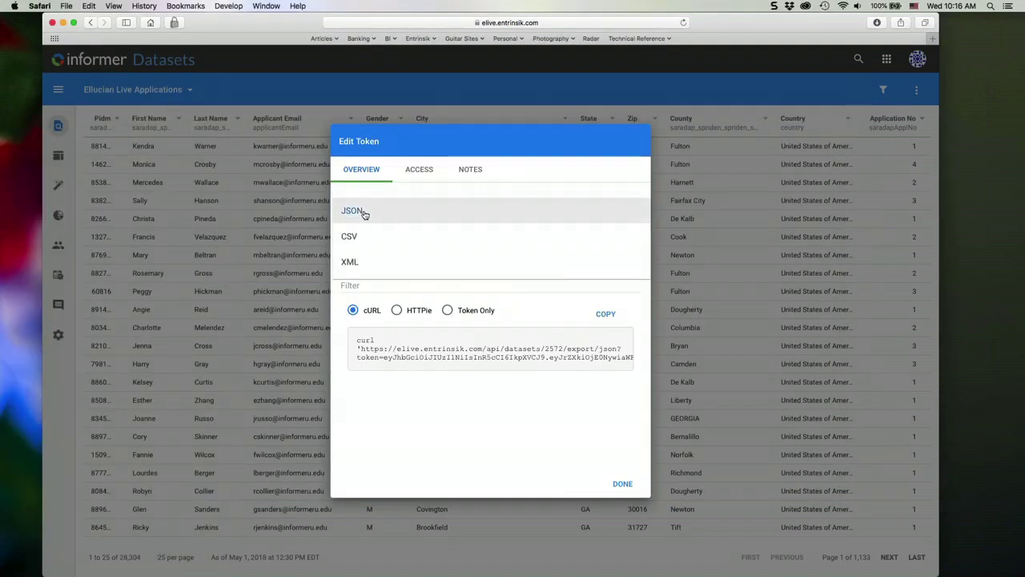
{"action": "left_click", "coordinate": [353, 237]}
{"action": "left_click", "coordinate": [606, 313]}
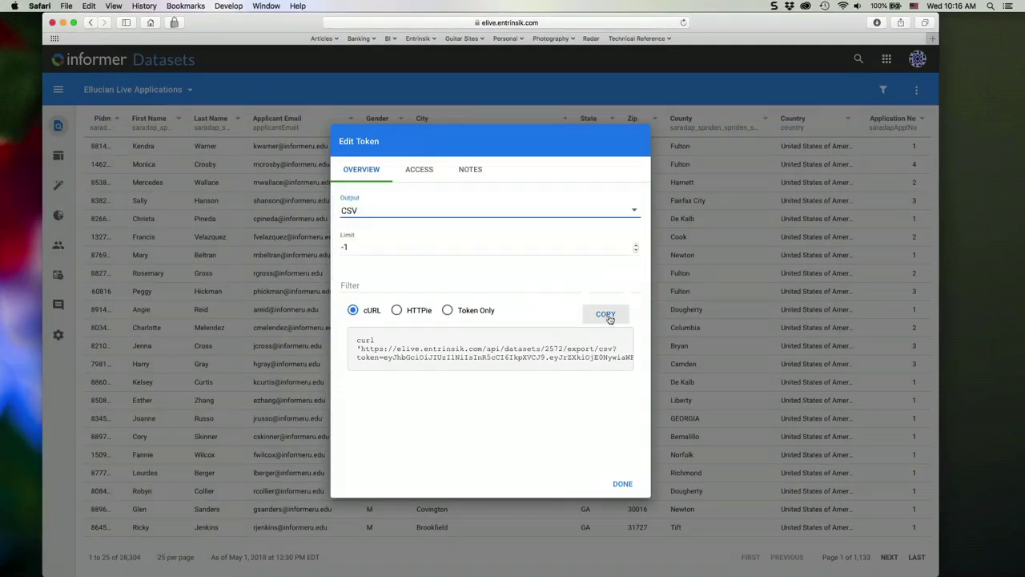
{"action": "key", "text": "super+Tab"}
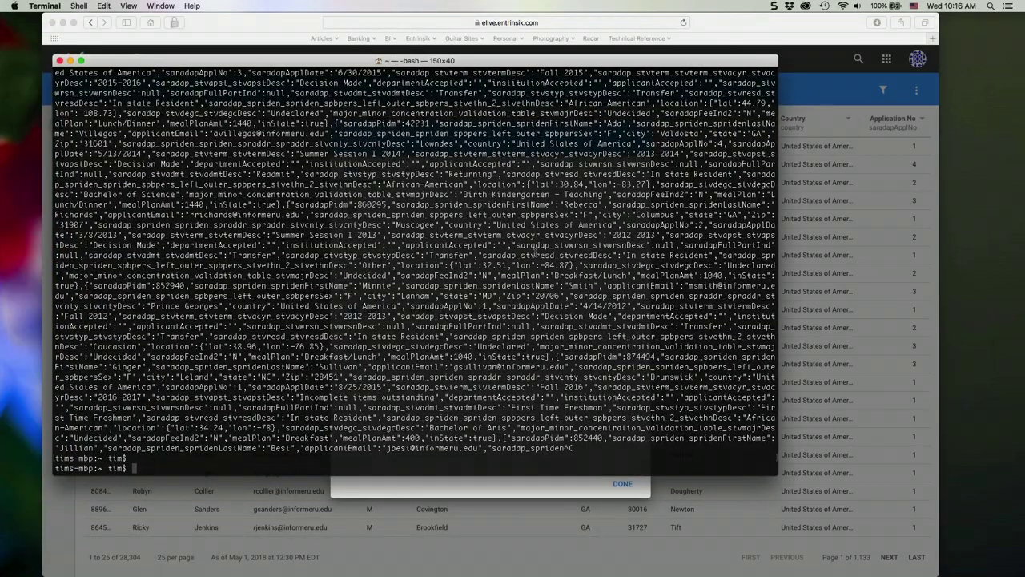
{"action": "key", "text": "Return"}
{"action": "key", "text": "Return"}
{"action": "key", "text": "super+v"}
{"action": "key", "text": "Return"}
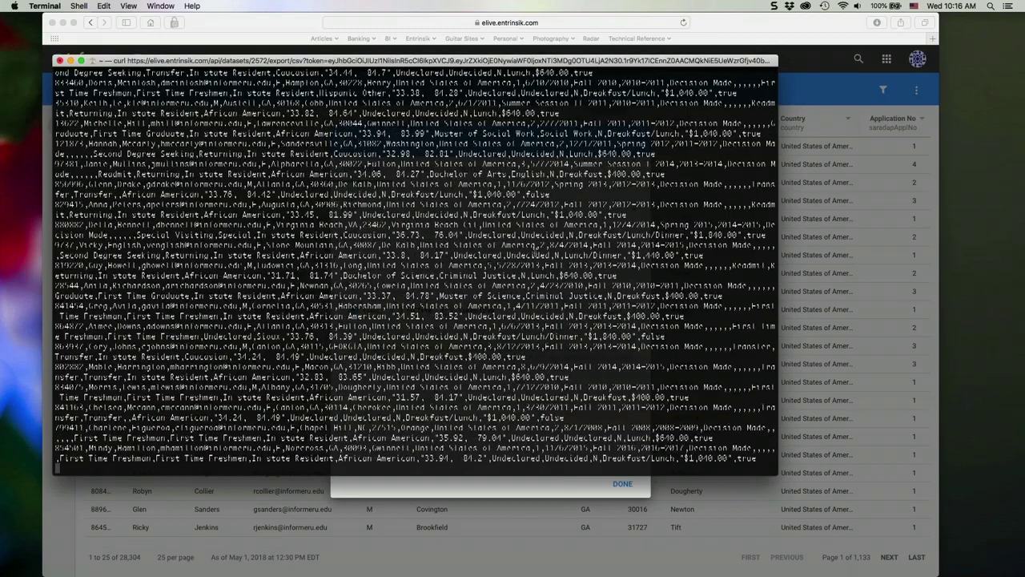
{"action": "key", "text": "ctrl+c"}
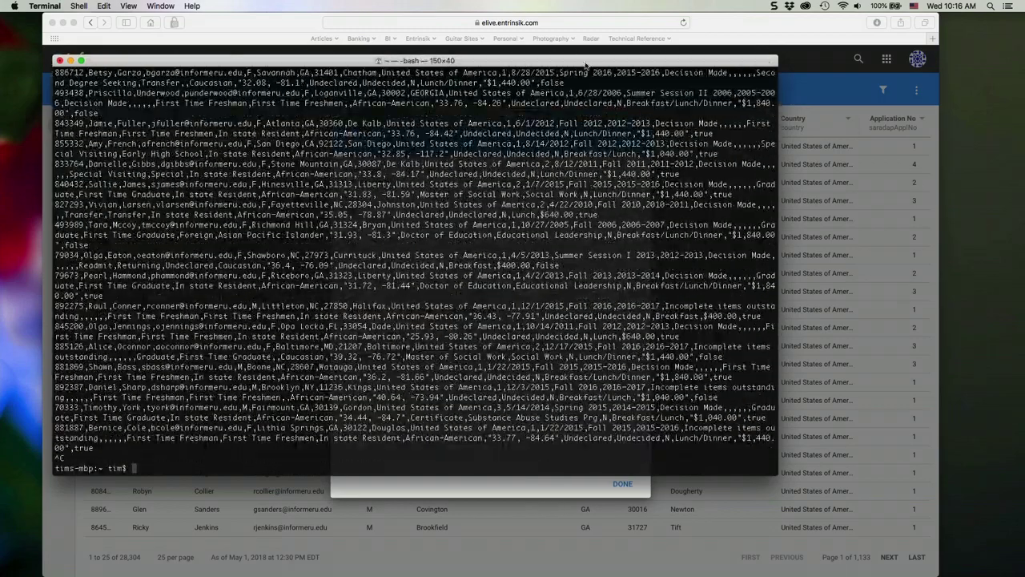
{"action": "key", "text": "super+w"}
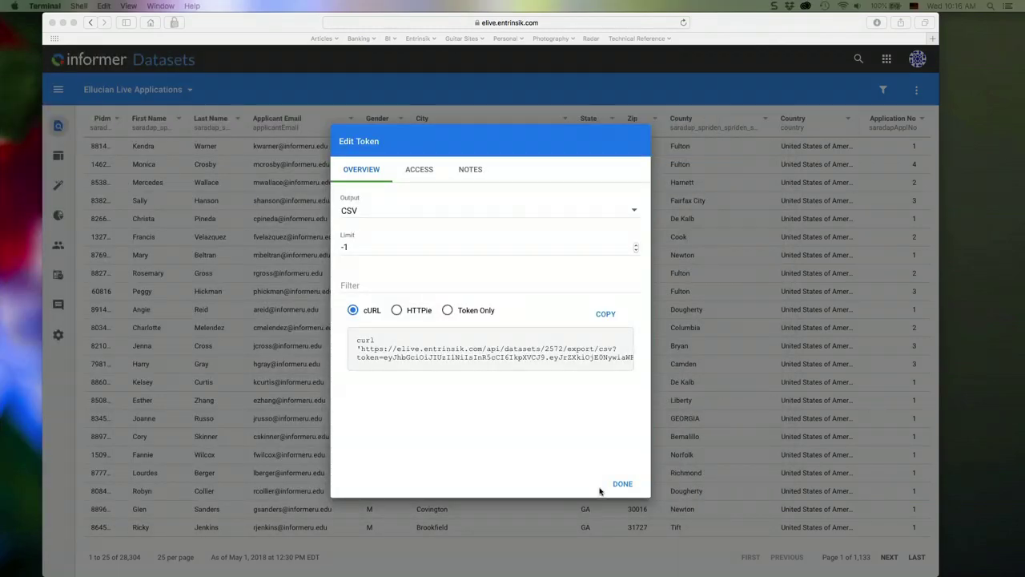
{"action": "left_click", "coordinate": [629, 485]}
{"action": "left_click", "coordinate": [917, 90]}
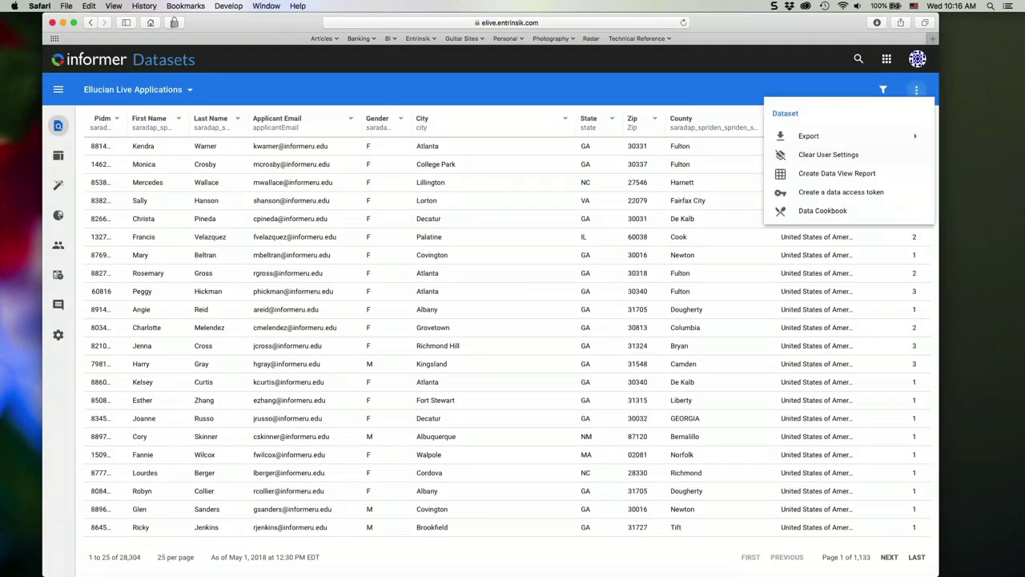
{"action": "left_click", "coordinate": [823, 211]}
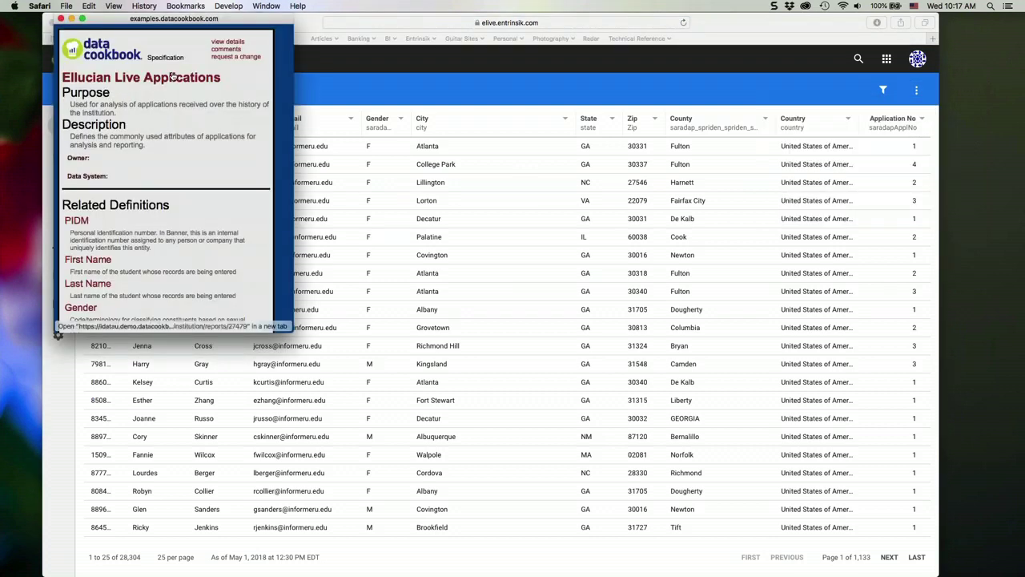
{"action": "scroll", "coordinate": [172, 76], "scroll_direction": "down", "scroll_amount": 1}
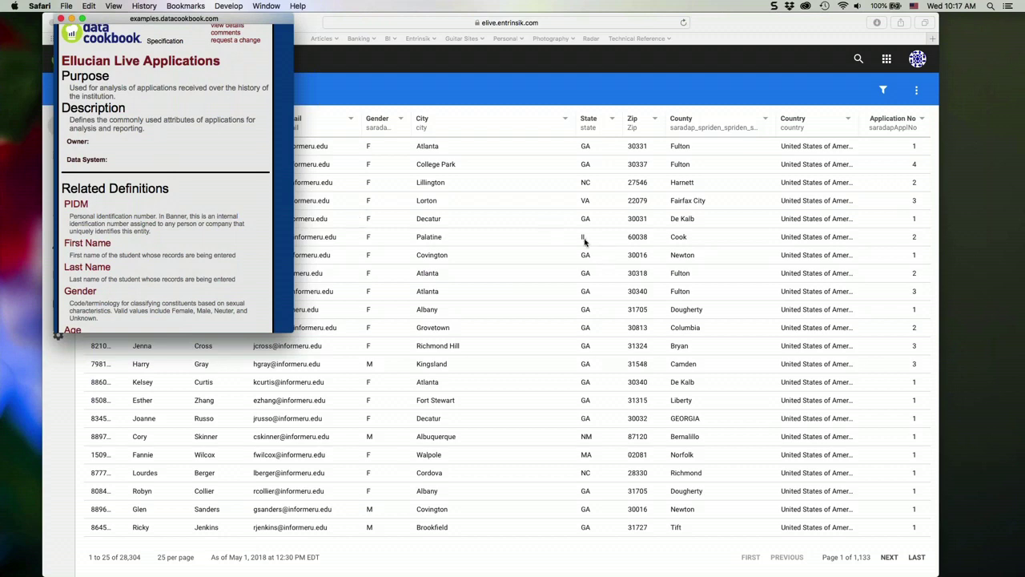
{"action": "scroll", "coordinate": [264, 237], "scroll_direction": "down", "scroll_amount": 2}
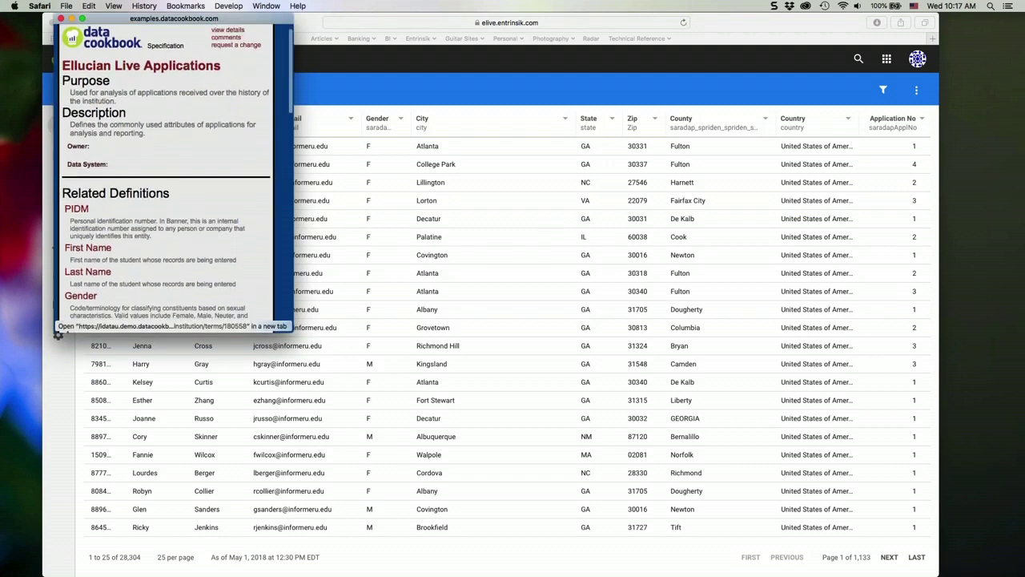
{"action": "scroll", "coordinate": [173, 177], "scroll_direction": "down", "scroll_amount": 10}
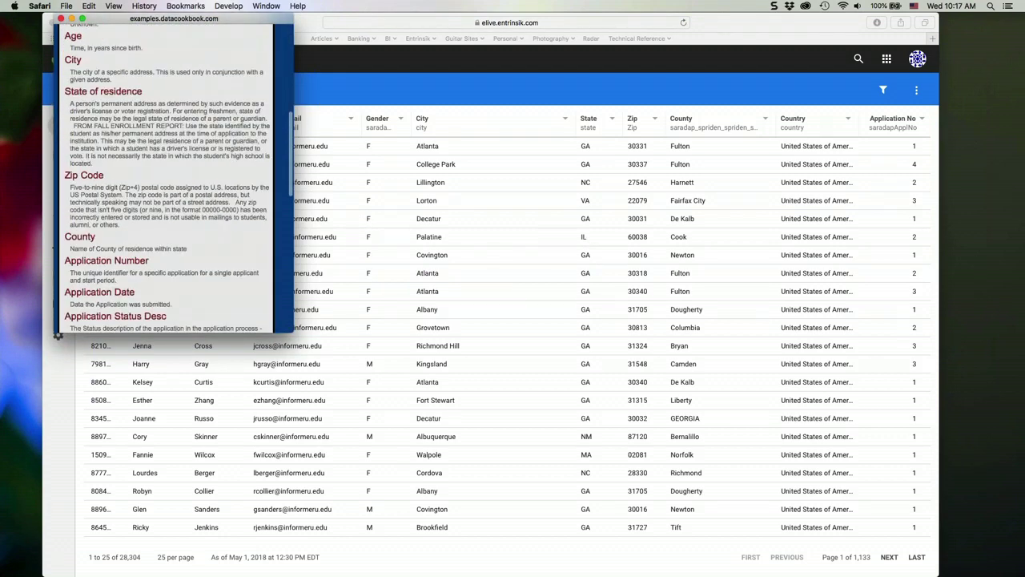
{"action": "scroll", "coordinate": [172, 176], "scroll_direction": "down", "scroll_amount": 5}
{"action": "scroll", "coordinate": [172, 176], "scroll_direction": "up", "scroll_amount": 15}
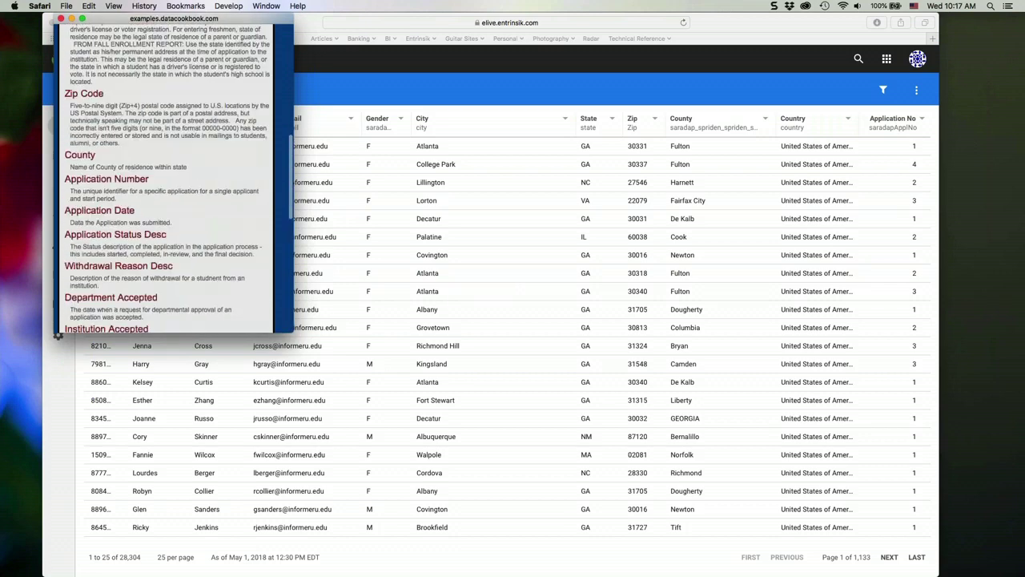
{"action": "scroll", "coordinate": [173, 176], "scroll_direction": "up", "scroll_amount": 5}
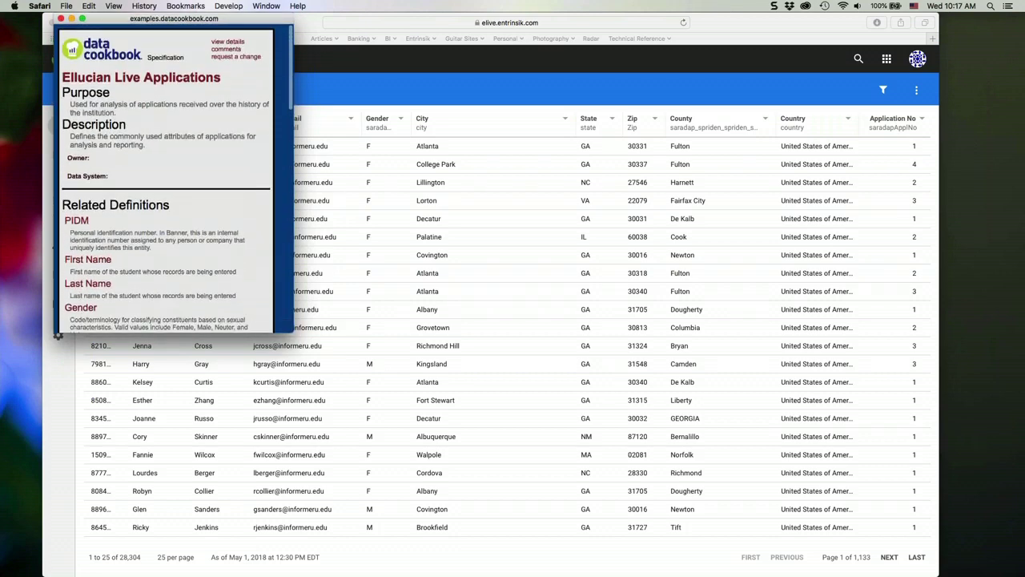
{"action": "left_click", "coordinate": [60, 18]}
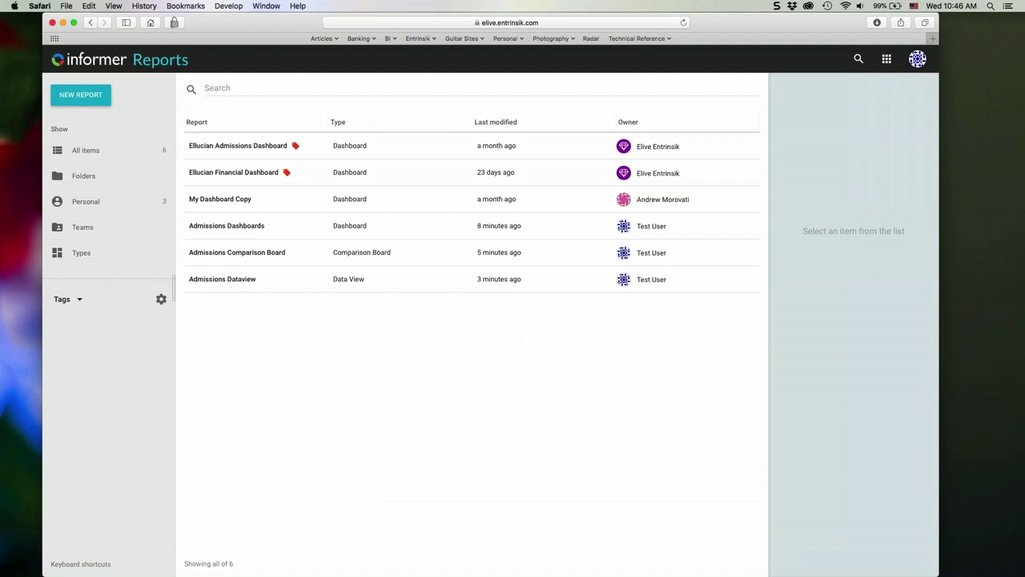
Open a Finder window showing the Downloads folder as a list
{"action": "key", "text": "super+Tab"}
{"action": "key", "text": "super+n"}
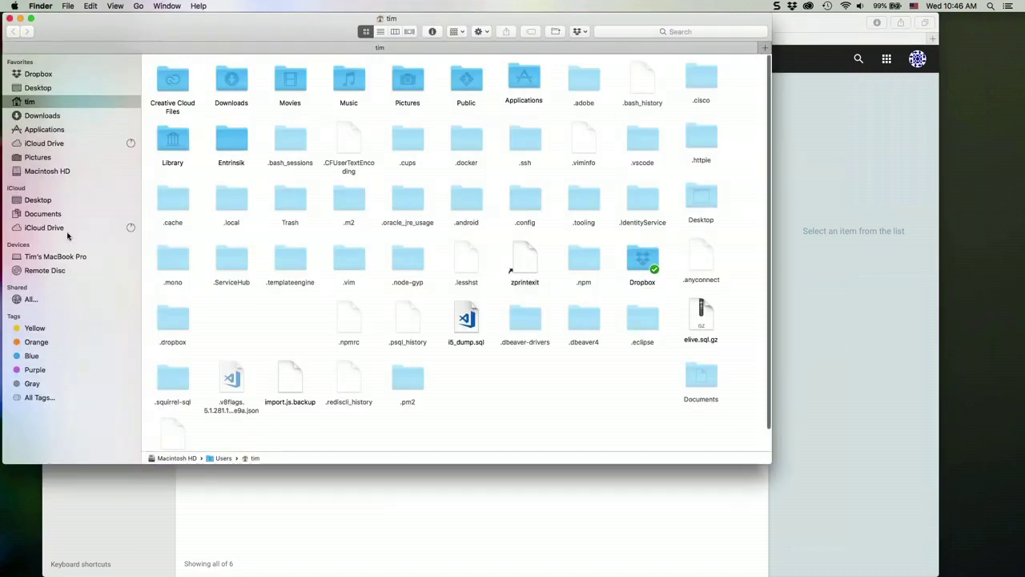
{"action": "key", "text": "super+alt+l"}
{"action": "scroll", "coordinate": [241, 343], "scroll_direction": "down", "scroll_amount": 2}
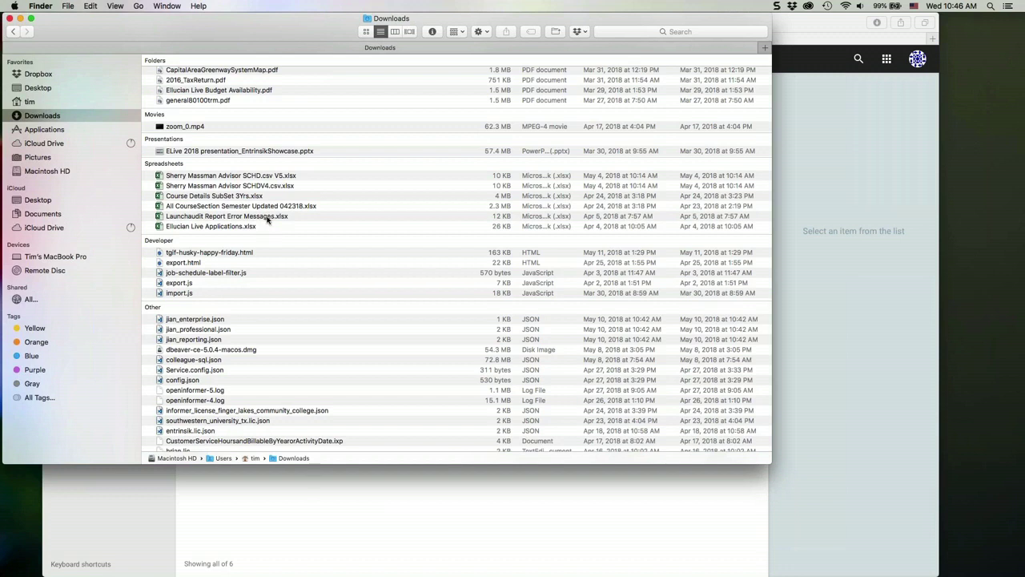
Shrink and reposition the Downloads window, then drop Launchaudit Report Error Messages.xlsx onto Informer
{"action": "left_click_drag", "start_coordinate": [268, 220], "coordinate": [240, 128]}
{"action": "left_click_drag", "start_coordinate": [283, 30], "coordinate": [311, 90]}
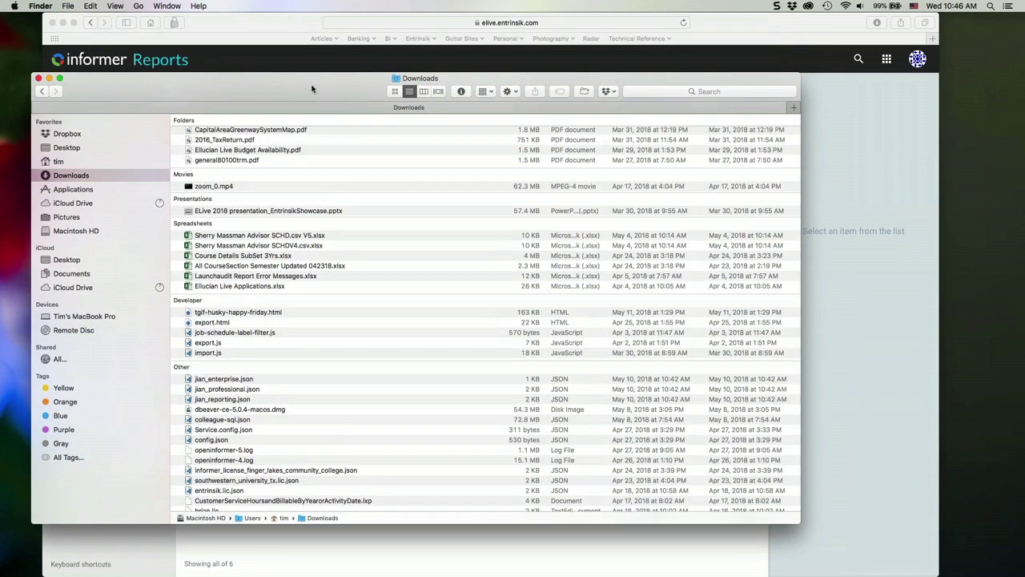
{"action": "left_click_drag", "start_coordinate": [799, 524], "coordinate": [500, 446]}
{"action": "left_click_drag", "start_coordinate": [295, 83], "coordinate": [273, 201]}
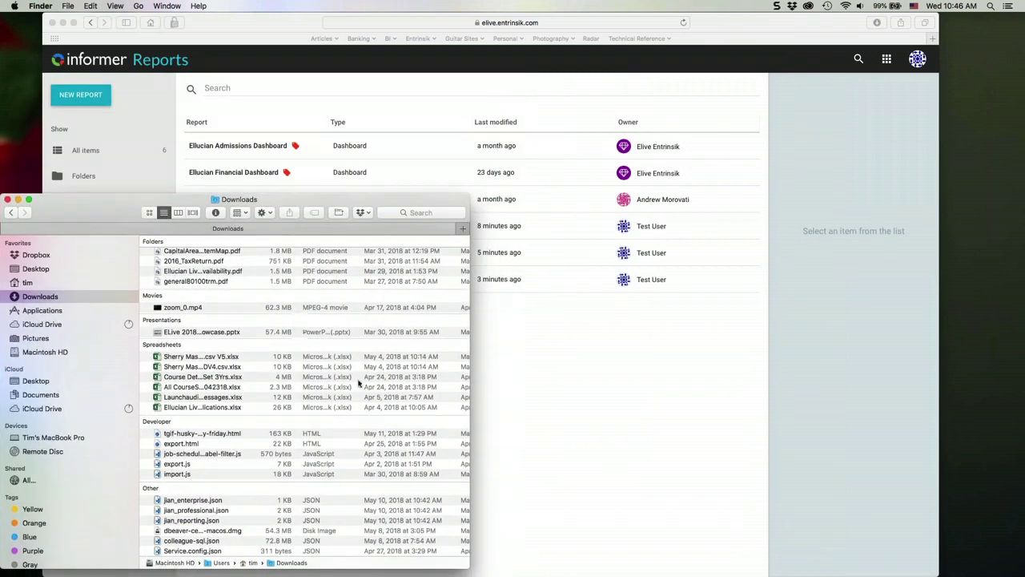
{"action": "left_click_drag", "start_coordinate": [199, 398], "coordinate": [513, 298]}
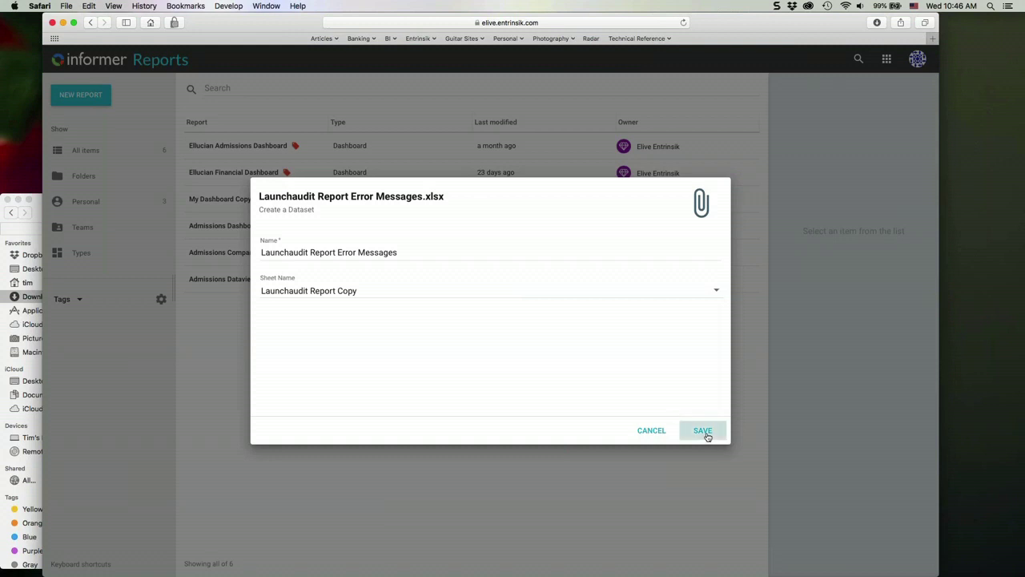
Save the Launchaudit Report Error Messages dataset, showing 44 error-log rows, and open its Actions menu
{"action": "left_click", "coordinate": [707, 433]}
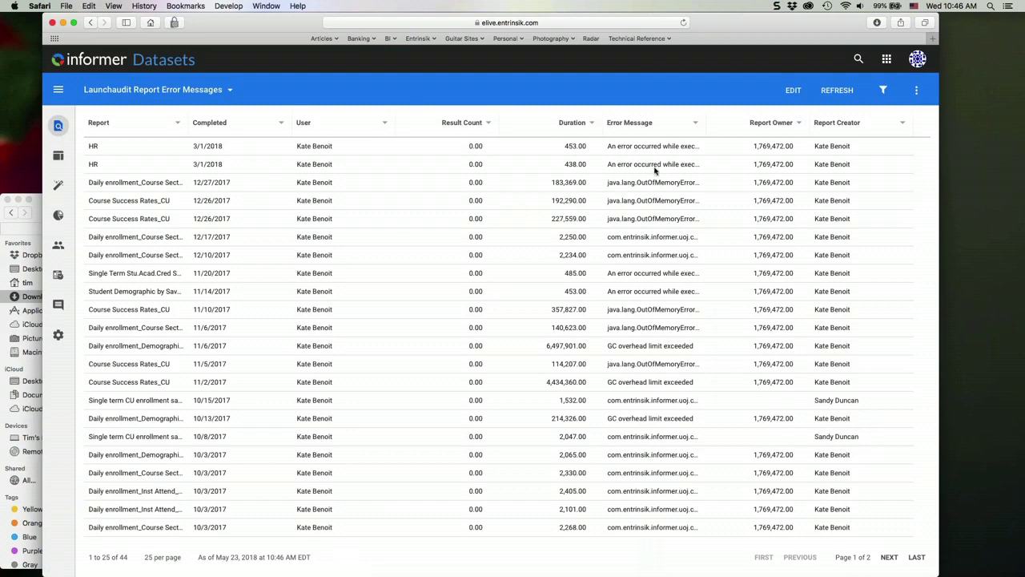
{"action": "scroll", "coordinate": [480, 377], "scroll_direction": "down", "scroll_amount": 2}
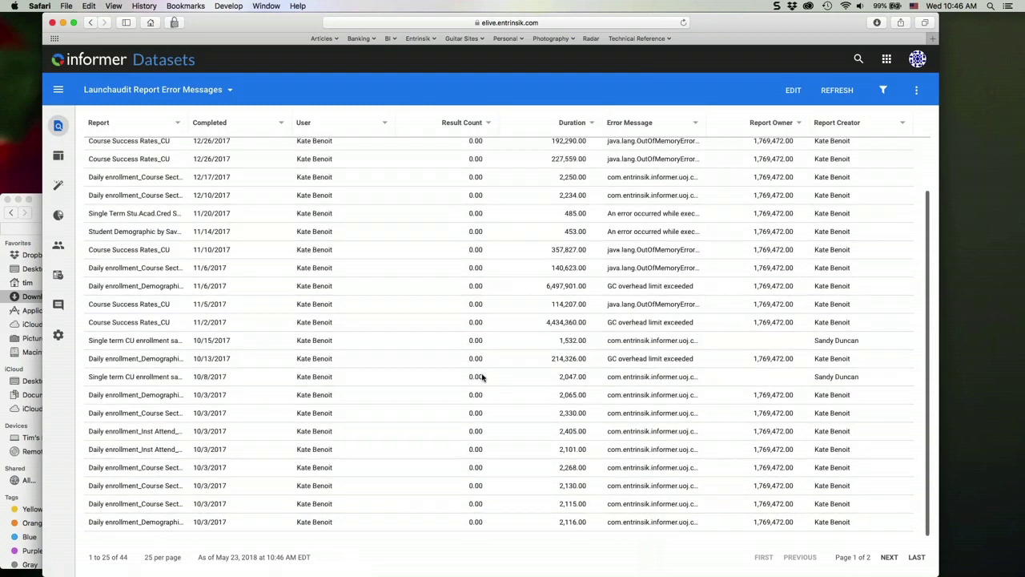
{"action": "scroll", "coordinate": [481, 378], "scroll_direction": "up", "scroll_amount": 2}
{"action": "left_click", "coordinate": [919, 91]}
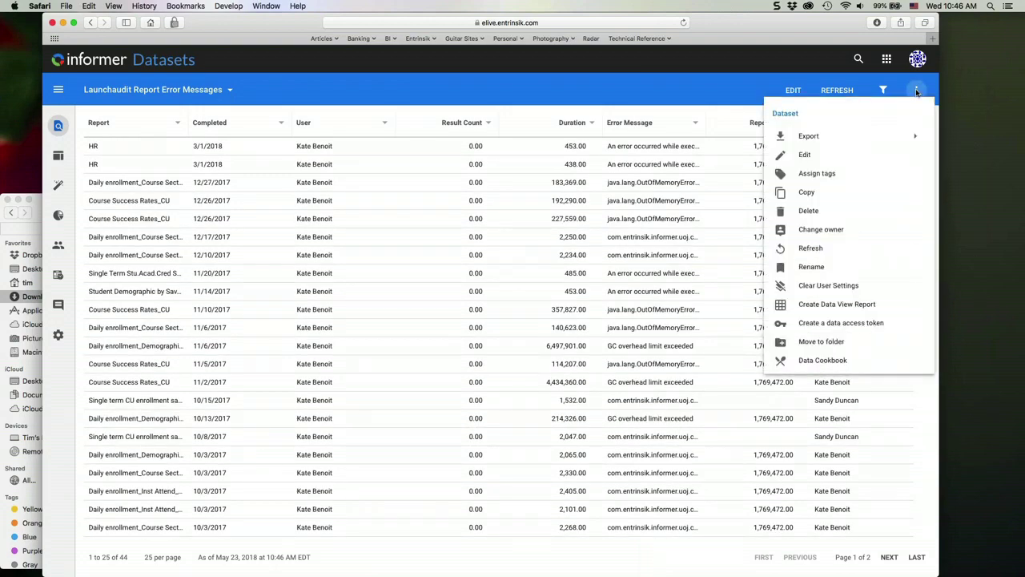